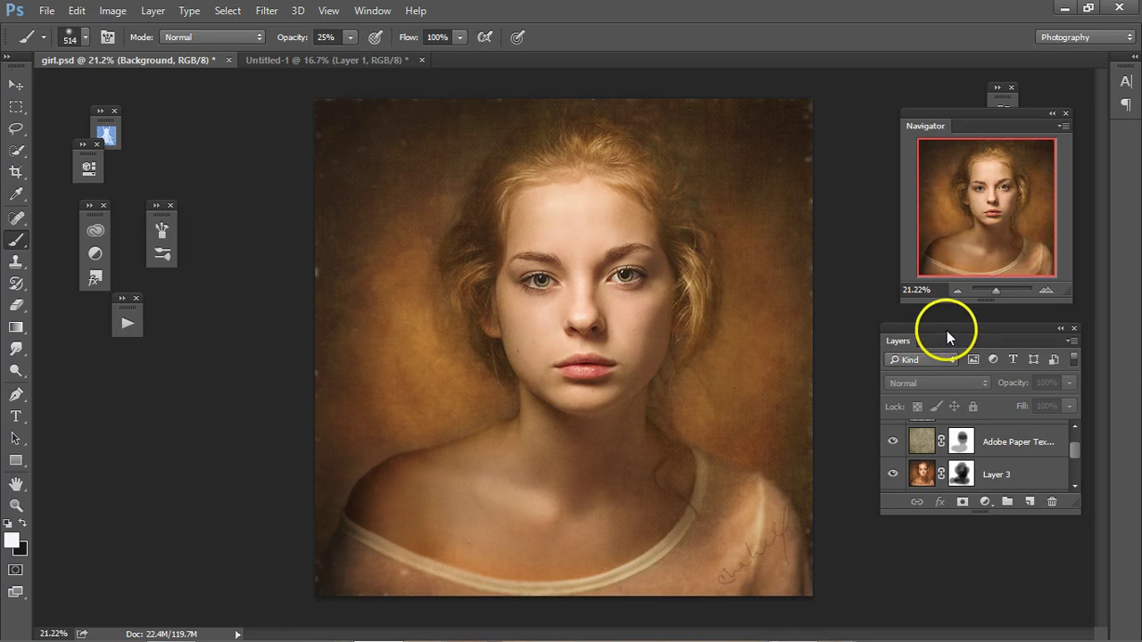
# - Hide the Adobe Paper Texture and Layer 3 layers so only the Background photo shows
pyautogui.click(893, 444)
pyautogui.click(892, 474)
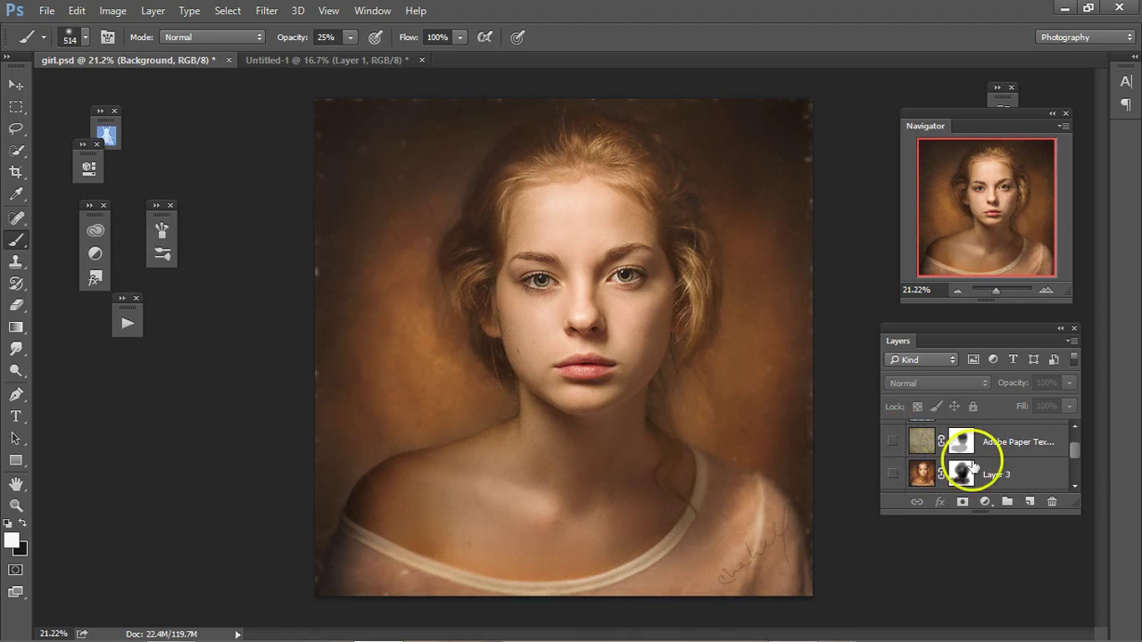
pyautogui.moveTo(1074, 450); pyautogui.dragTo(1045, 480)
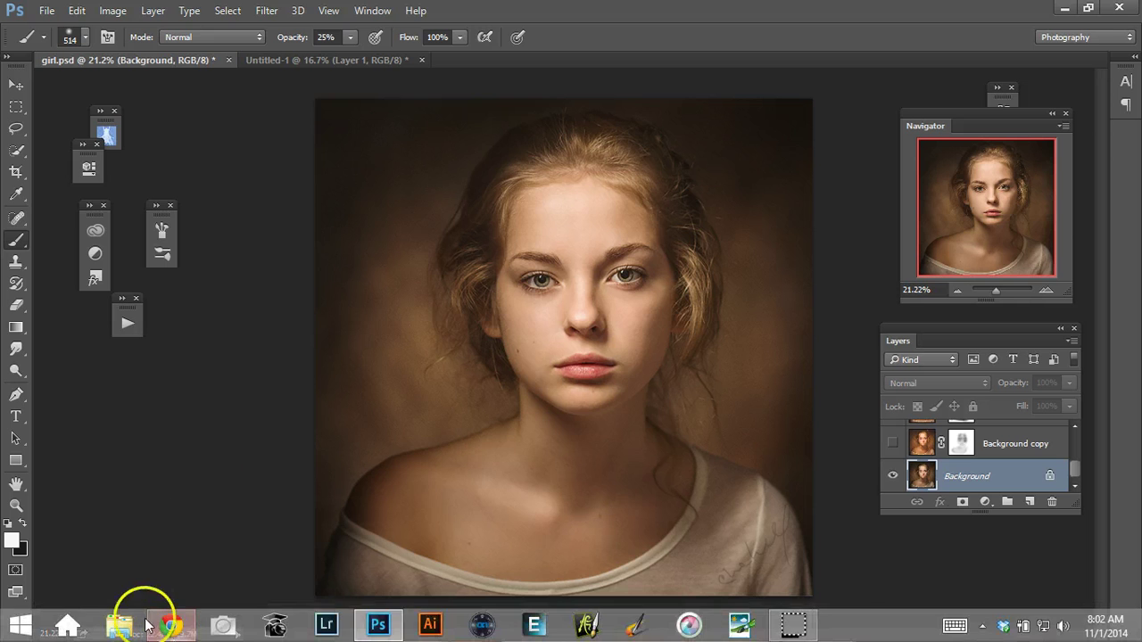
pyautogui.click(169, 623)
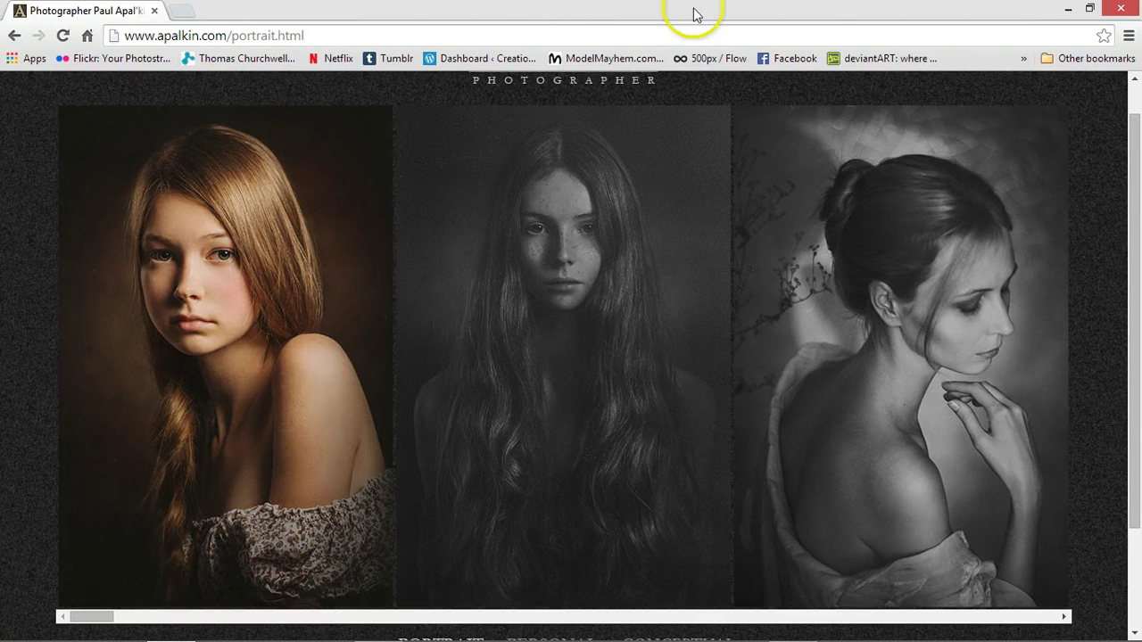
pyautogui.click(1067, 10)
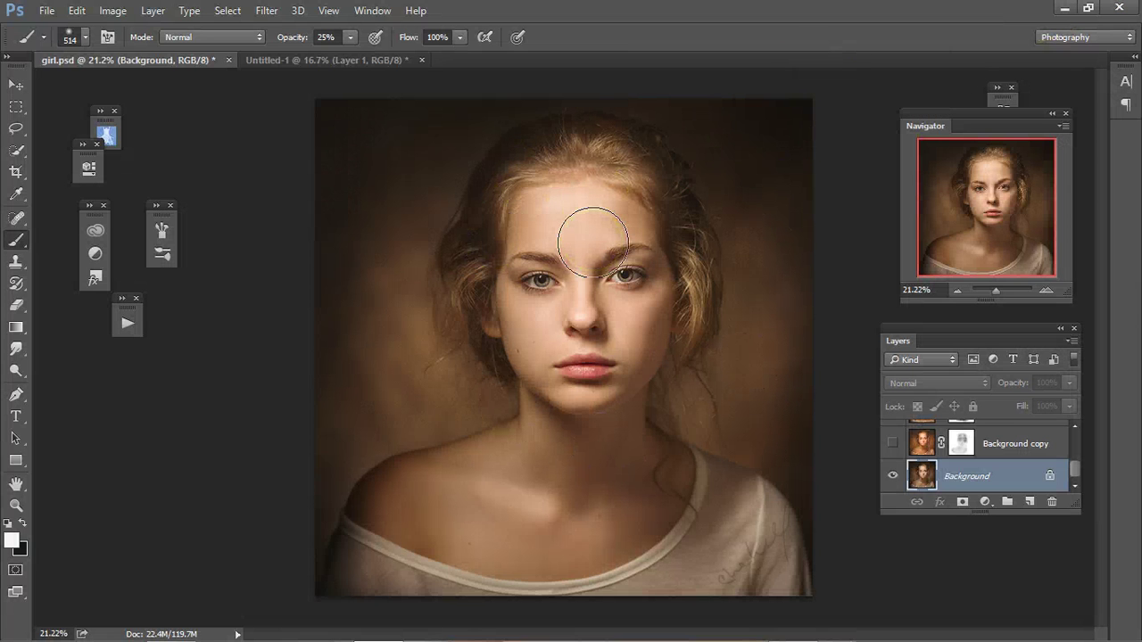
# - Show the Background copy layer, target its mask, and inspect the painted face up close
pyautogui.click(892, 443)
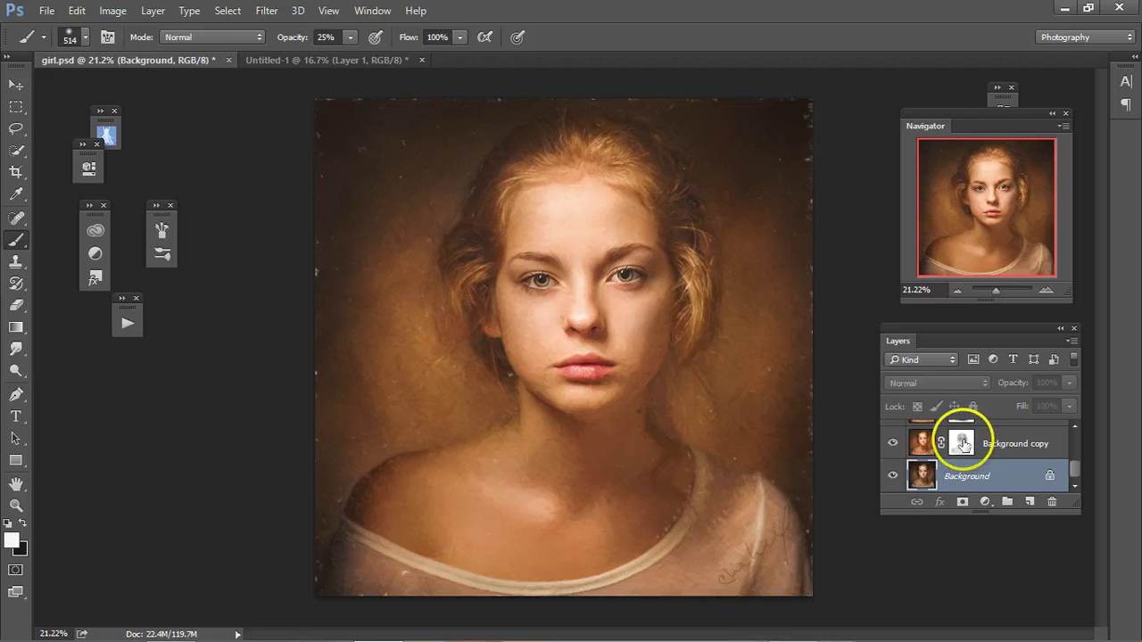
pyautogui.click(967, 445)
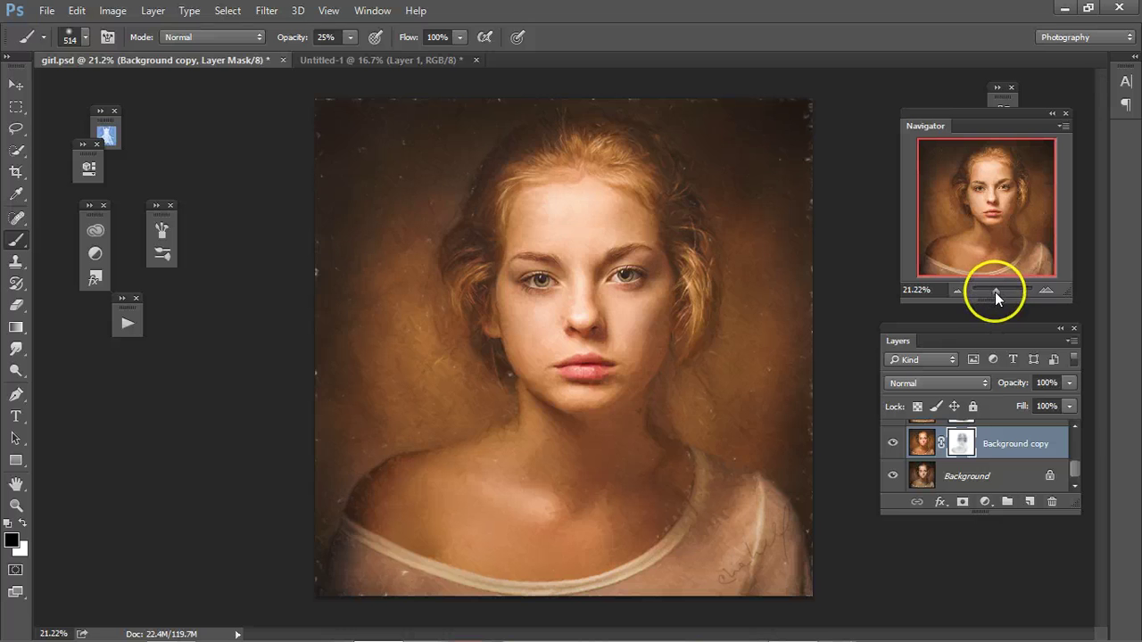
pyautogui.moveTo(995, 292); pyautogui.dragTo(998, 293)
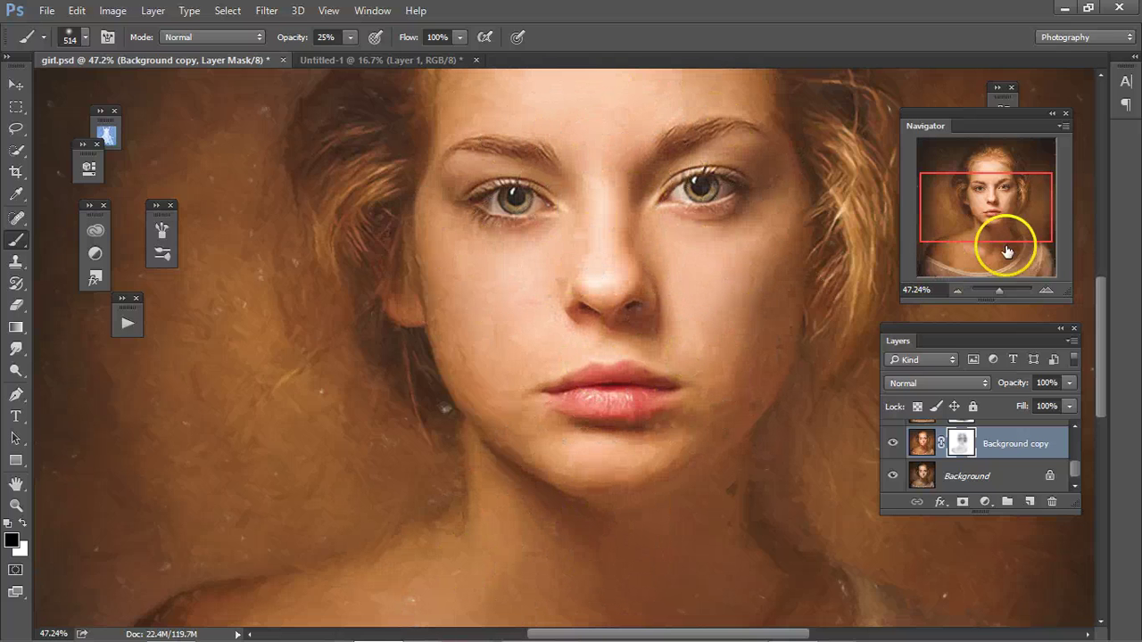
pyautogui.moveTo(985, 242); pyautogui.dragTo(980, 217)
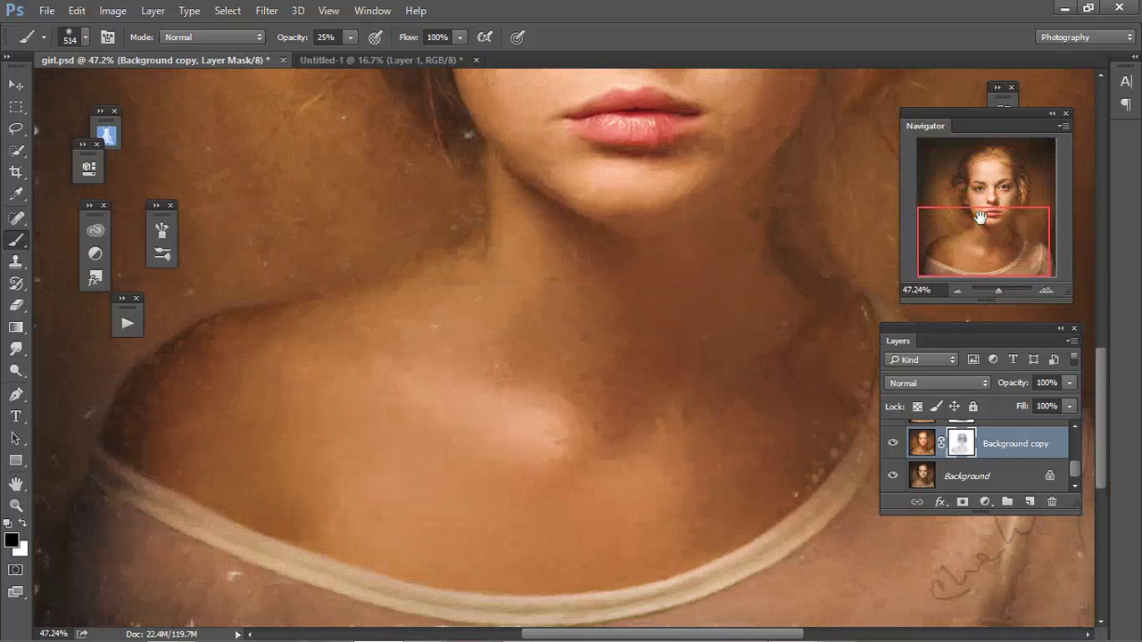
pyautogui.moveTo(979, 217); pyautogui.dragTo(980, 166)
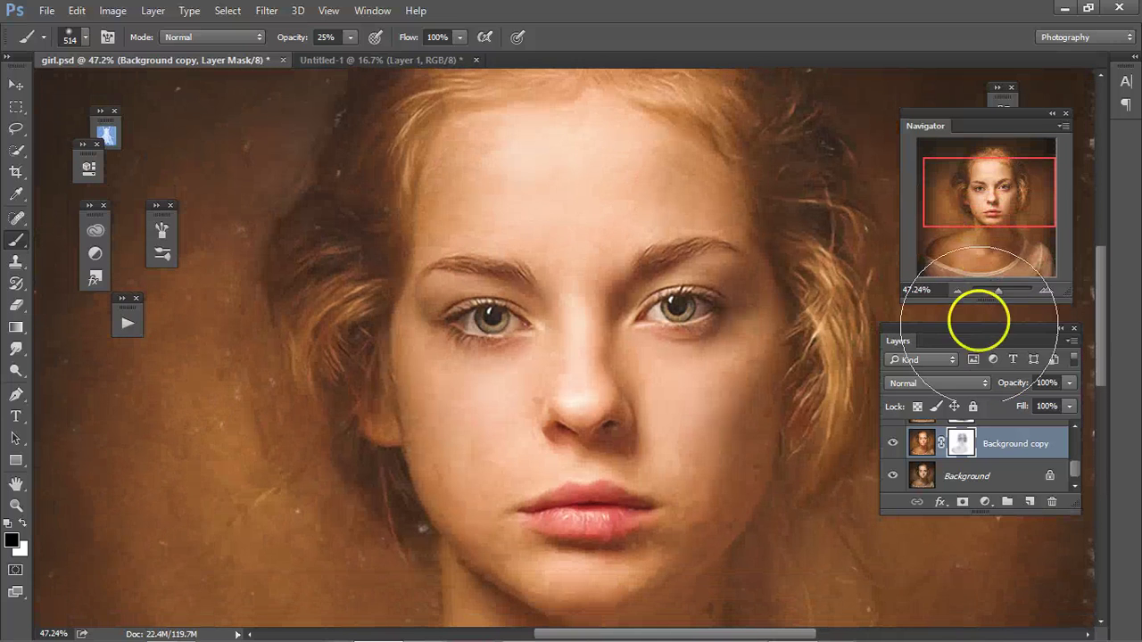
pyautogui.moveTo(999, 290); pyautogui.dragTo(995, 291)
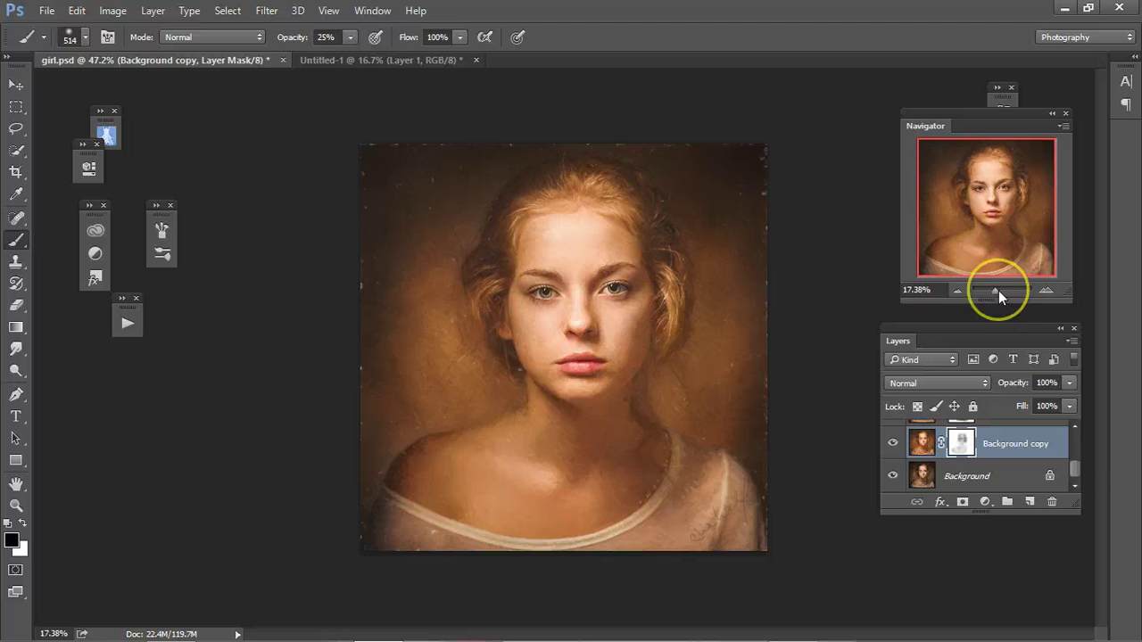
pyautogui.moveTo(1076, 476); pyautogui.dragTo(1077, 453)
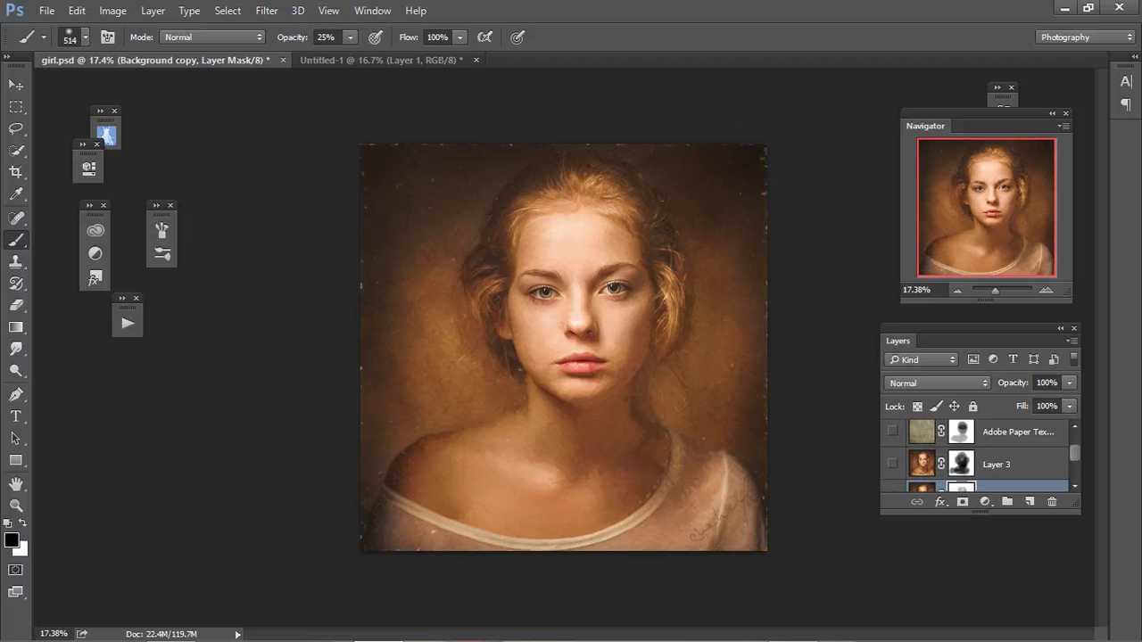
# - Look over the Blur filters, then make Layer 3 active and zoom to 31.66% on the face
pyautogui.click(267, 12)
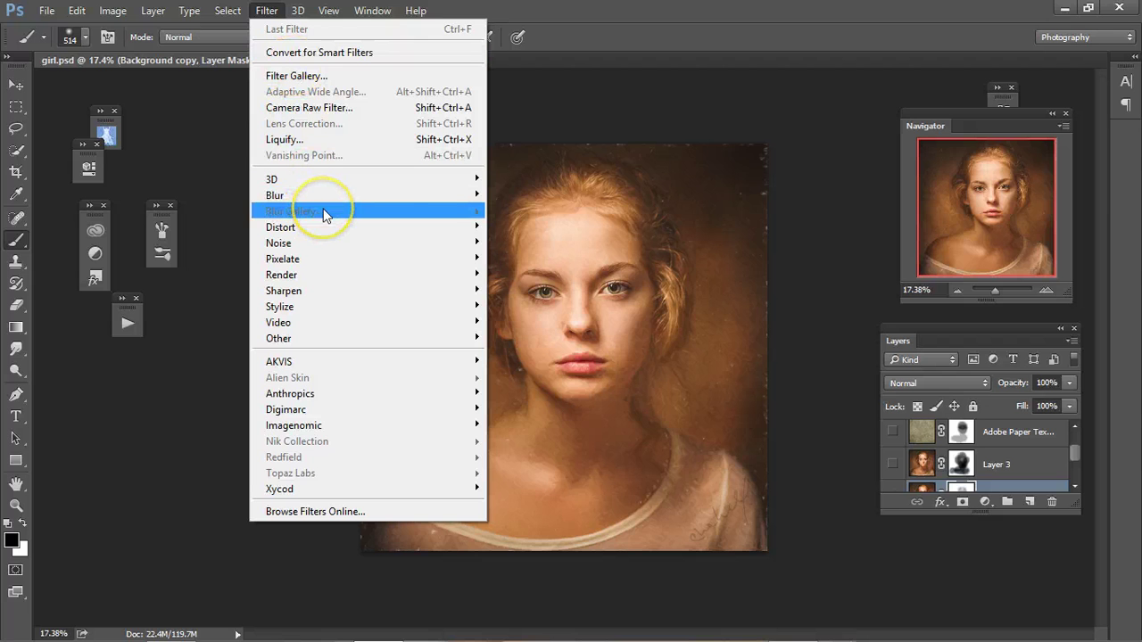
pyautogui.moveTo(481, 196)
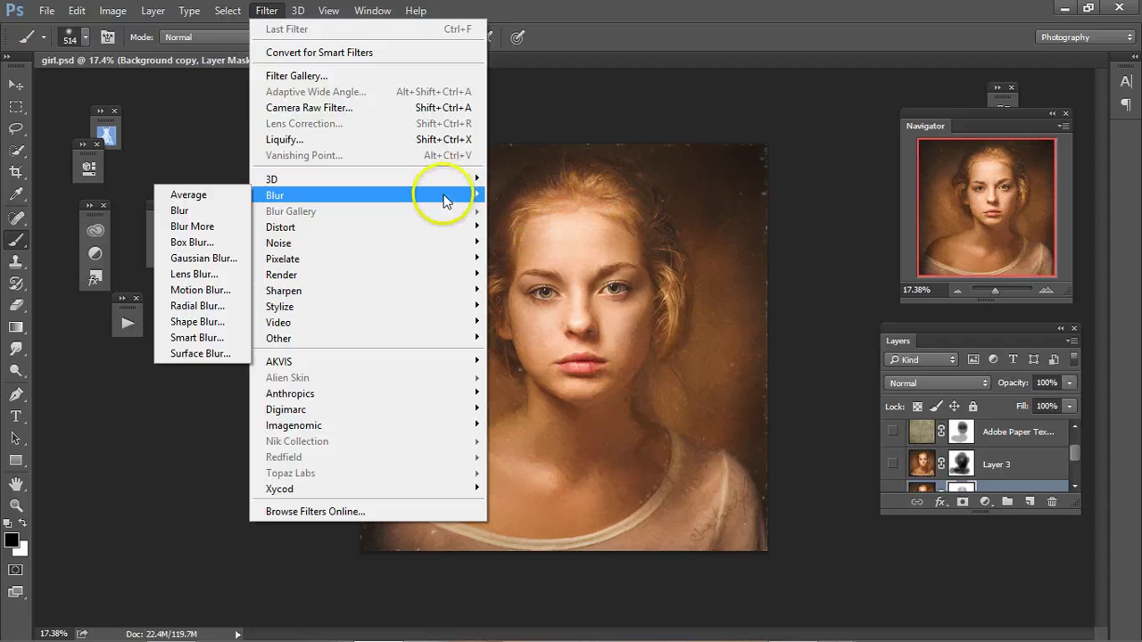
pyautogui.click(1018, 457)
pyautogui.moveTo(992, 288); pyautogui.dragTo(991, 288)
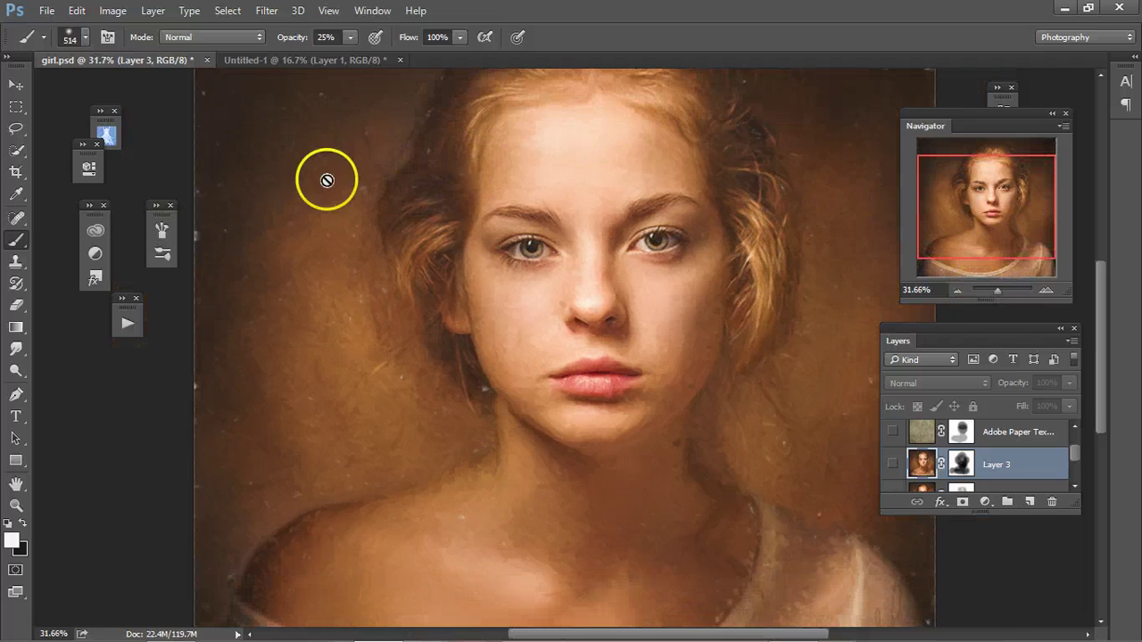
# - Show Layer 3, brush its mask across the face, and turn the paper texture layer back on
pyautogui.click(893, 464)
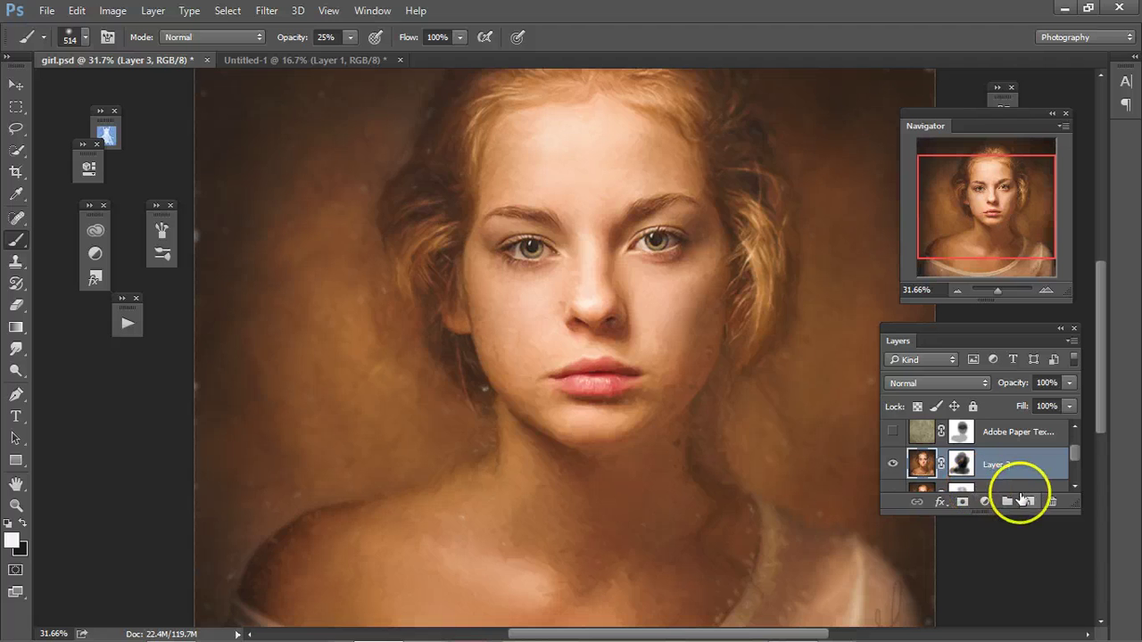
pyautogui.click(969, 463)
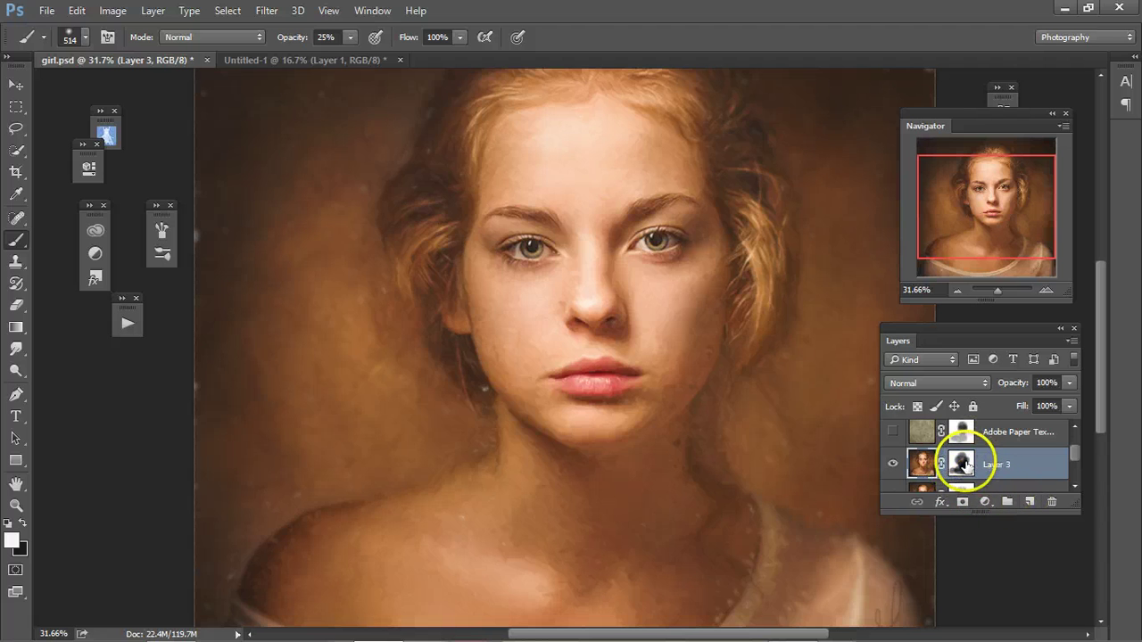
pyautogui.moveTo(515, 290)
pyautogui.mouseDown()
pyautogui.moveTo(662, 227)
pyautogui.moveTo(690, 266)
pyautogui.moveTo(532, 279)
pyautogui.moveTo(539, 264)
pyautogui.moveTo(775, 256)
pyautogui.moveTo(816, 242)
pyautogui.mouseUp()
pyautogui.moveTo(991, 287); pyautogui.dragTo(997, 288)
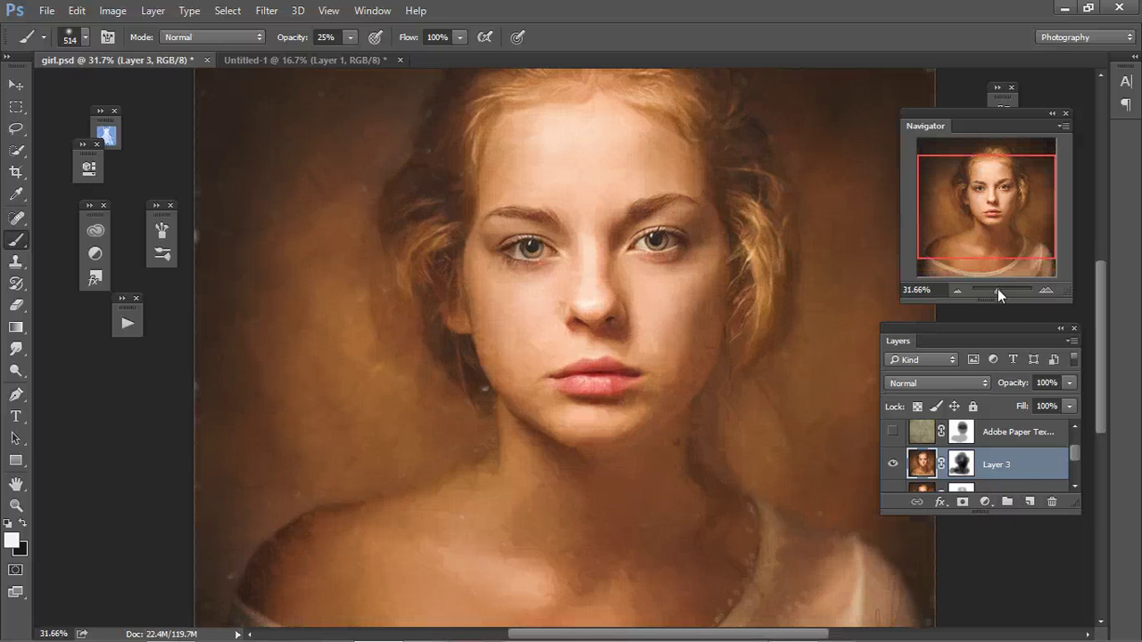
pyautogui.click(893, 432)
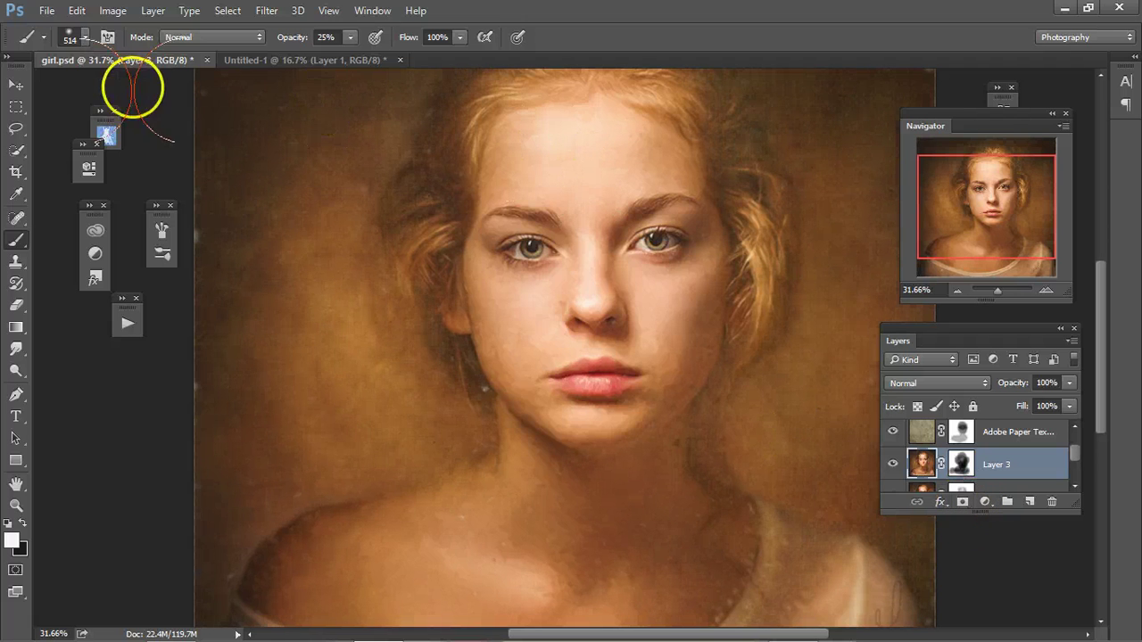
# - Change options in the paper texture settings panel, then pan toward the neck and shoulders
pyautogui.click(106, 134)
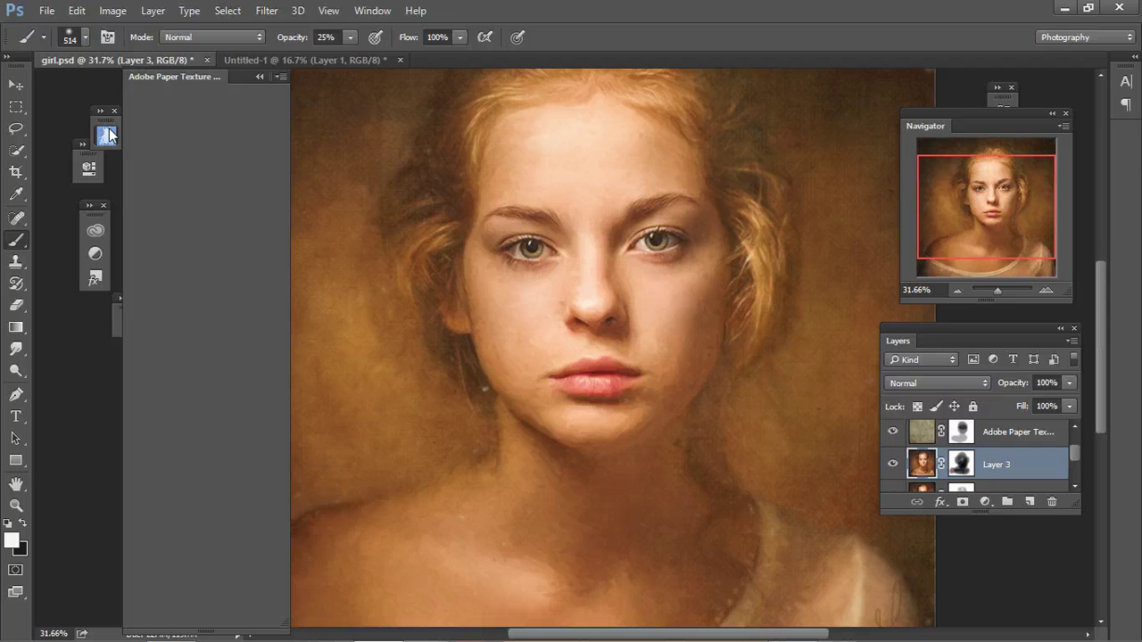
pyautogui.click(357, 92)
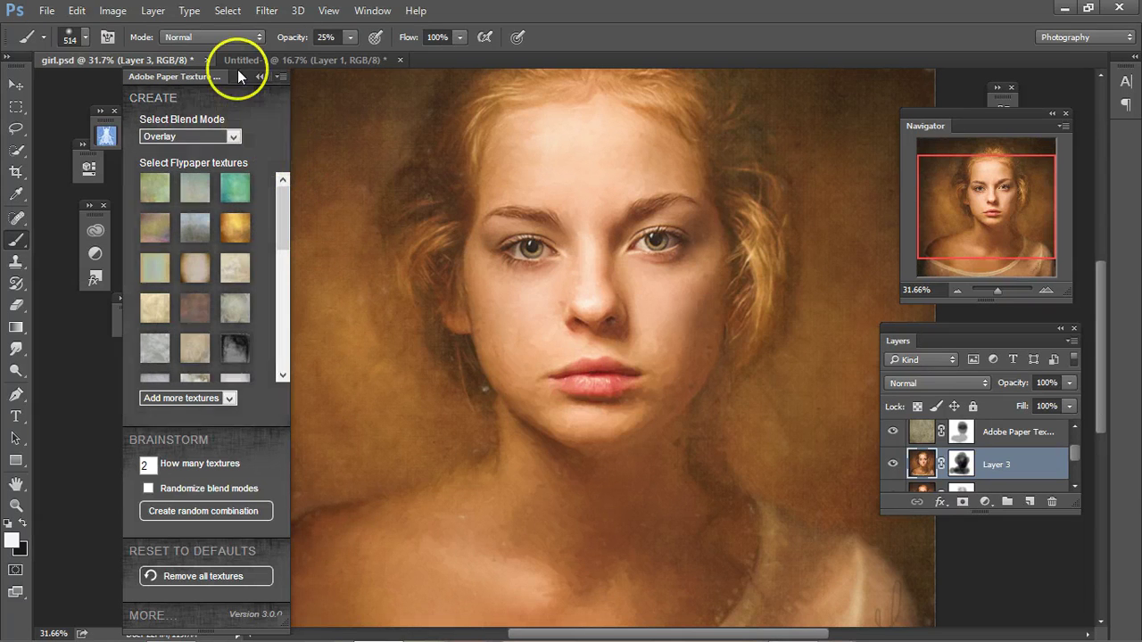
pyautogui.click(301, 78)
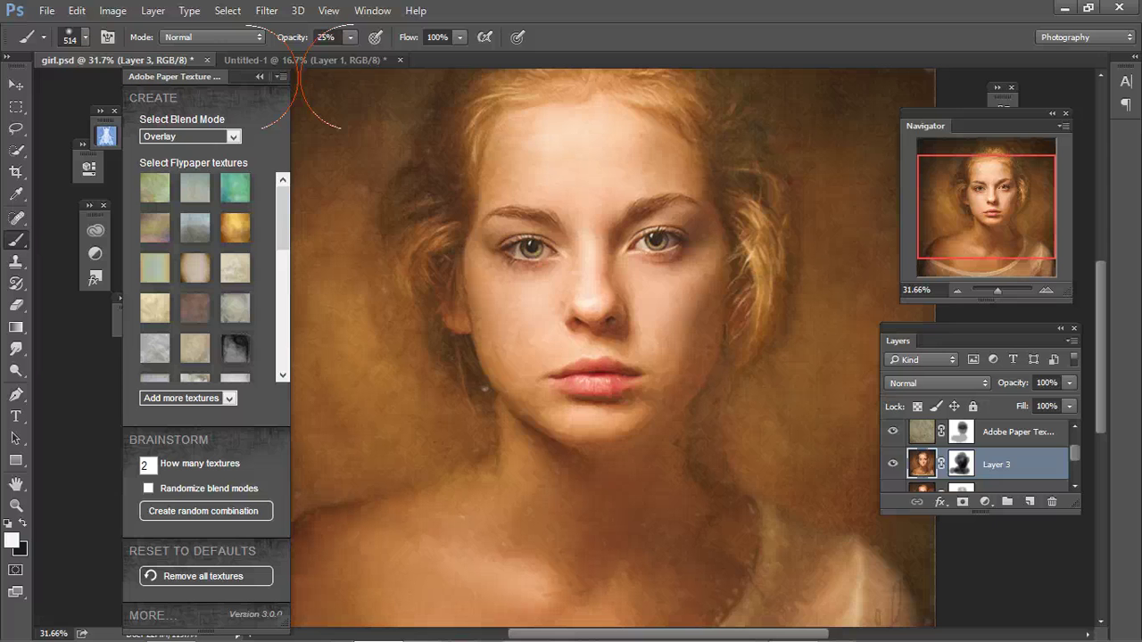
pyautogui.click(260, 76)
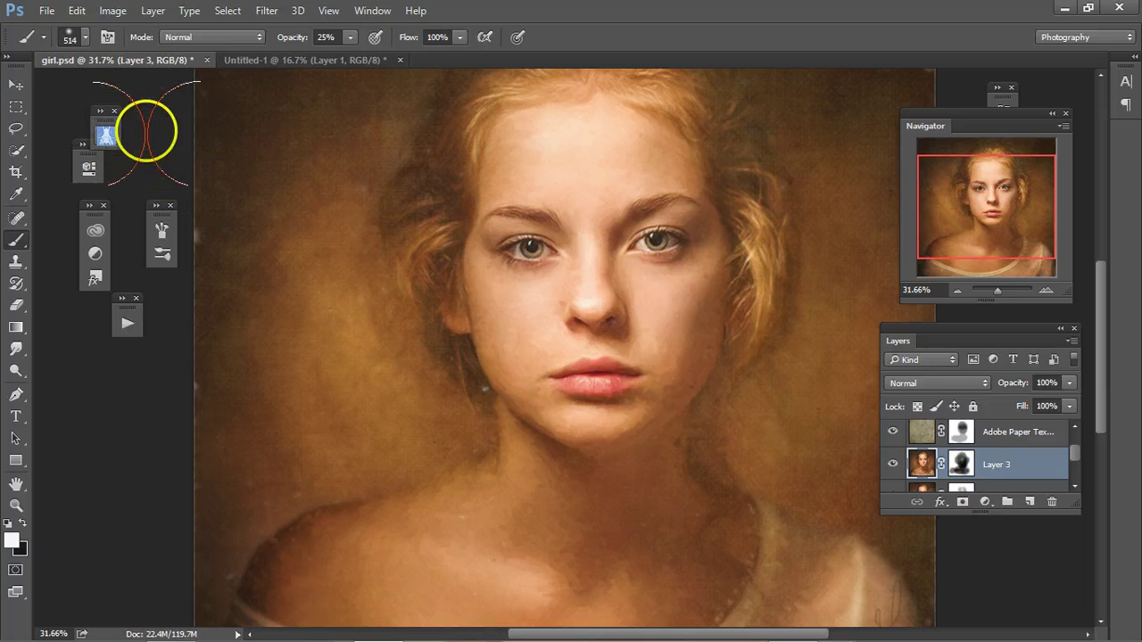
pyautogui.click(110, 134)
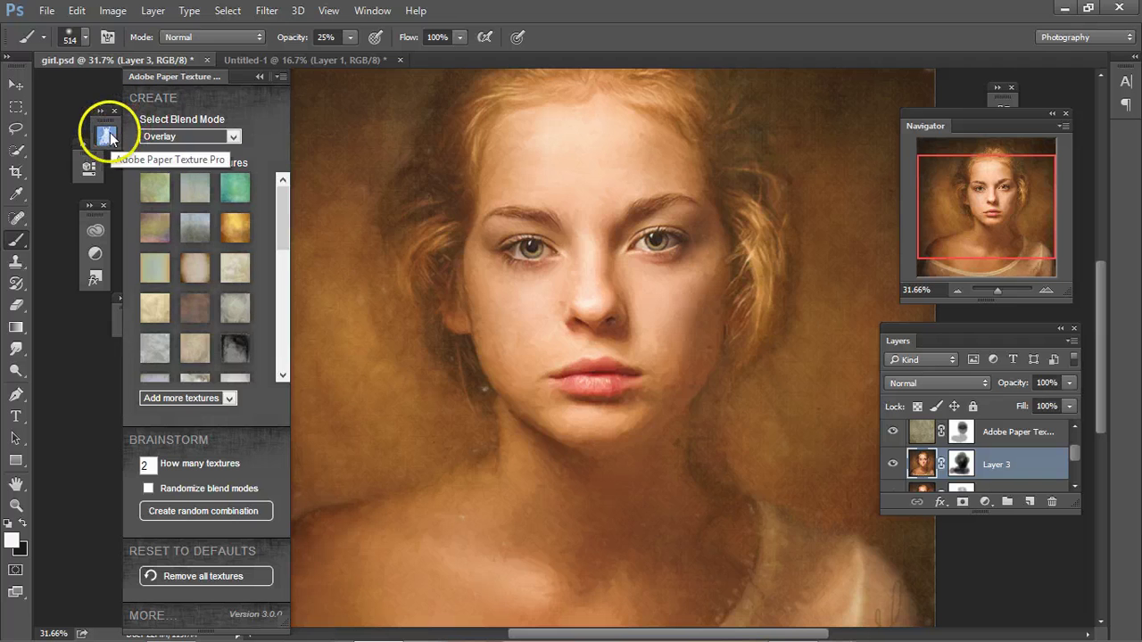
pyautogui.click(111, 134)
pyautogui.moveTo(896, 176); pyautogui.dragTo(916, 217)
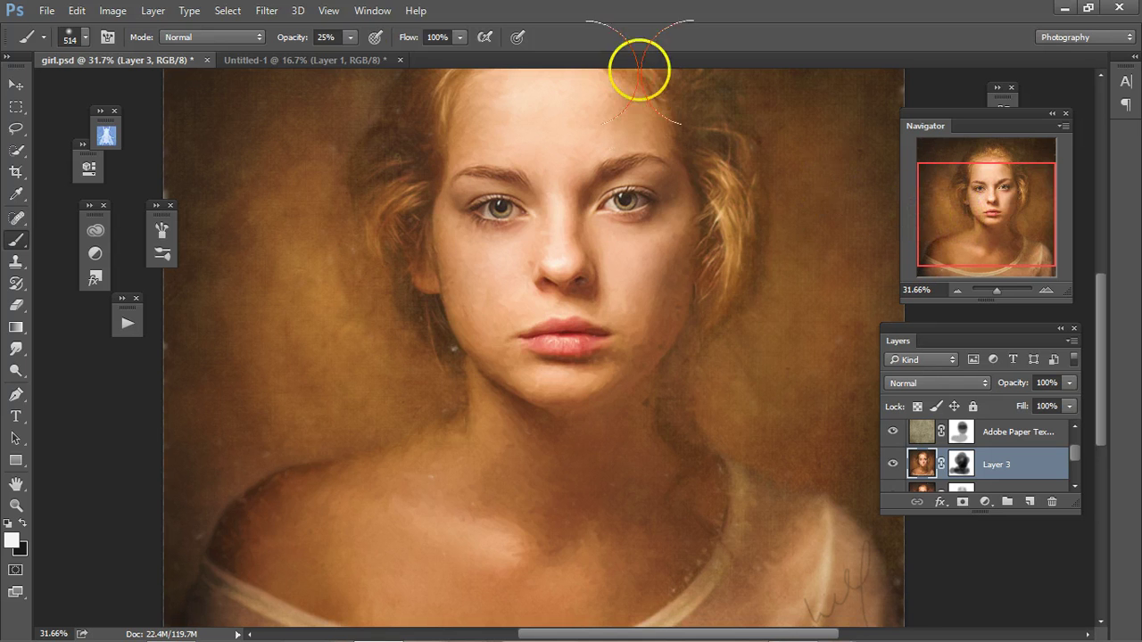
# - In Untitled-1, zoom in on the portrait and duplicate Layer 1 into Layer 1 copy
pyautogui.click(319, 58)
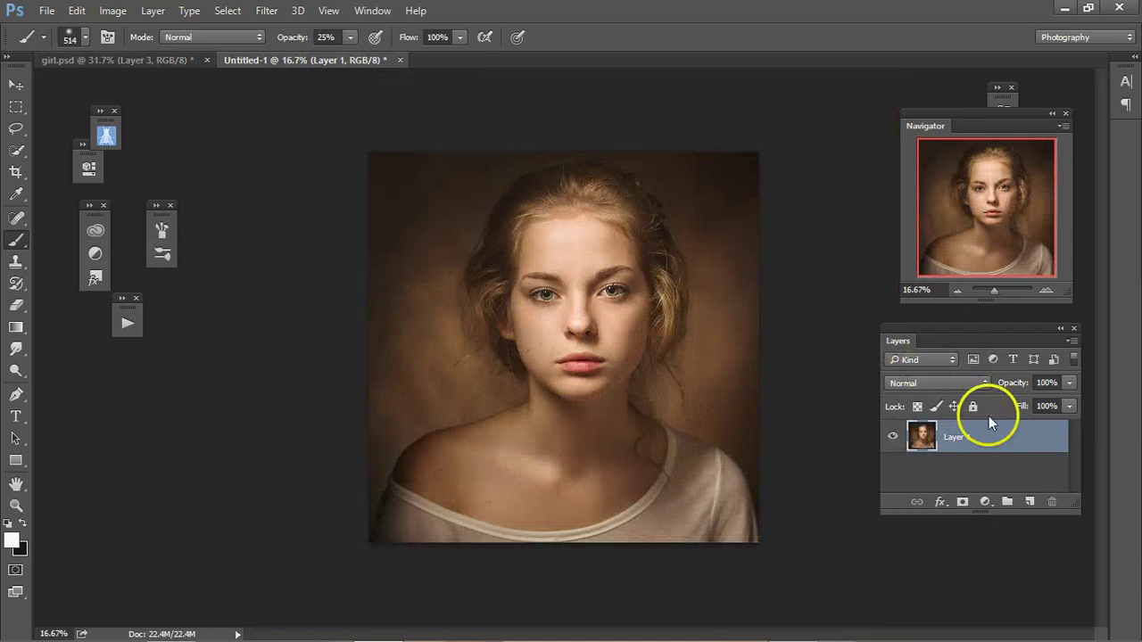
pyautogui.click(994, 287)
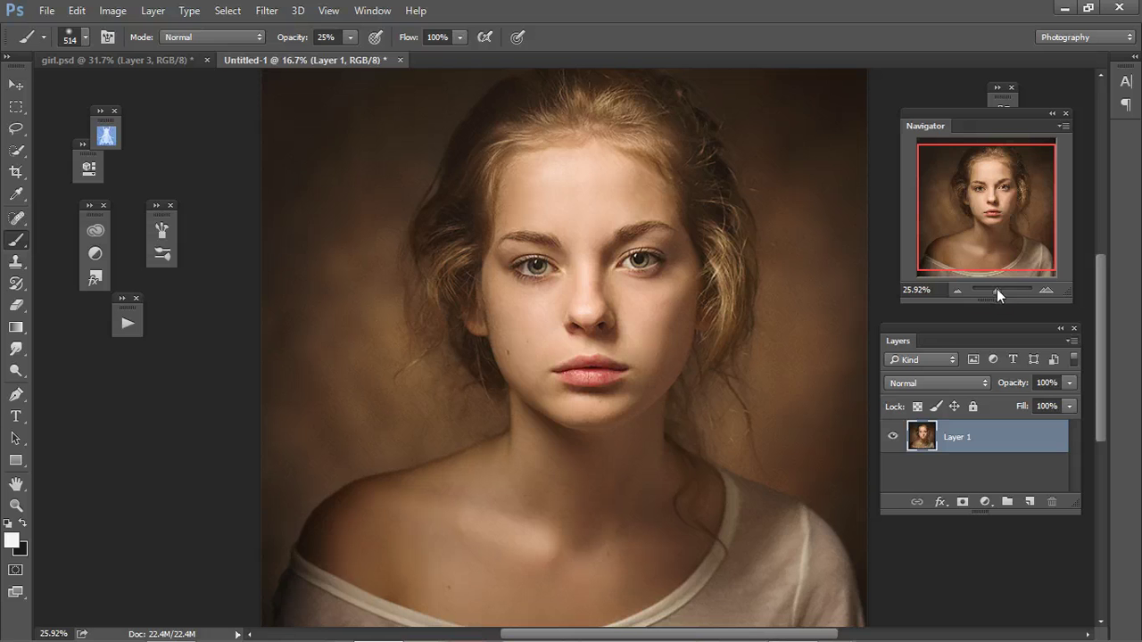
pyautogui.moveTo(988, 200); pyautogui.dragTo(989, 191)
pyautogui.click(1018, 450)
pyautogui.moveTo(1018, 451); pyautogui.dragTo(1030, 502)
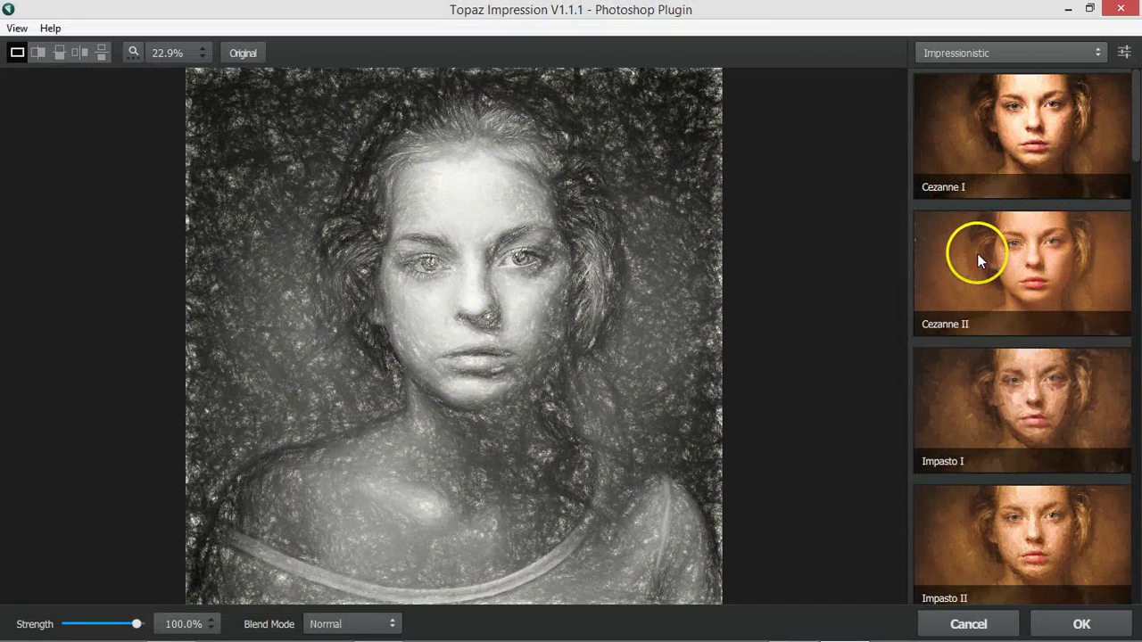
# - Apply Topaz Impression's Cezanne II preset to Layer 1 copy
pyautogui.click(1005, 253)
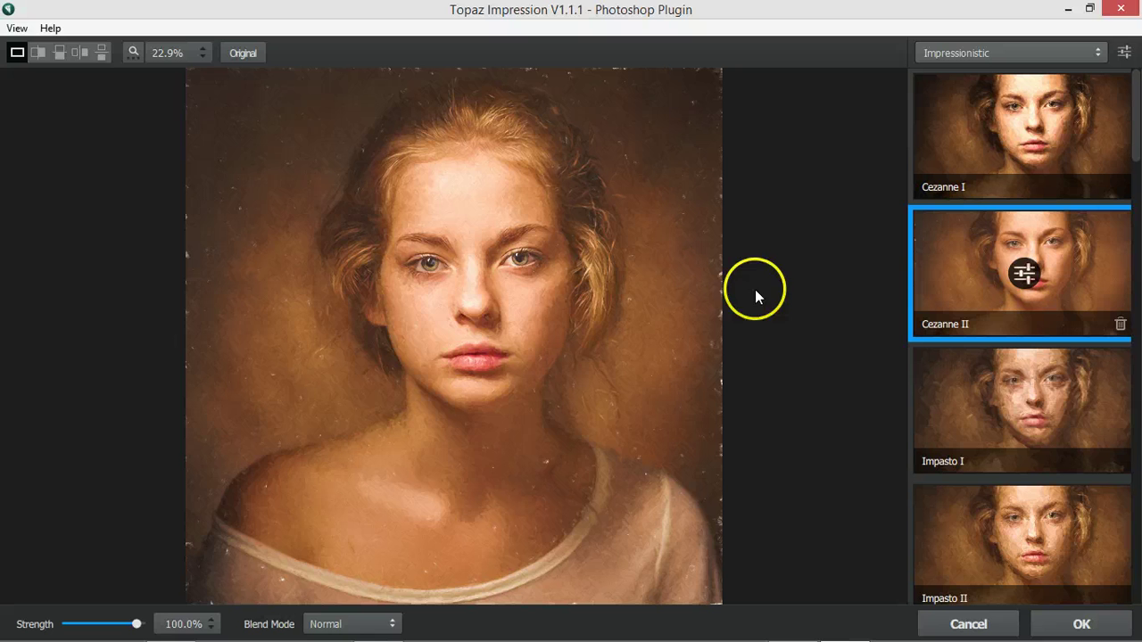
pyautogui.click(1089, 622)
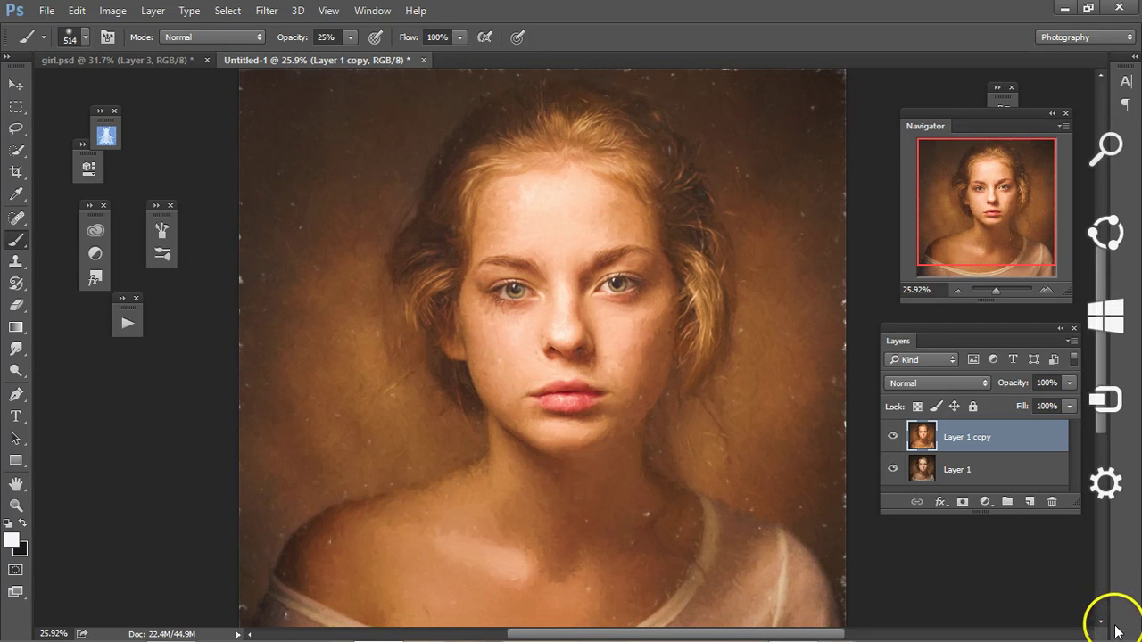
# - Add a layer mask to Layer 1 copy and paint the sharp photo back onto the forehead
pyautogui.moveTo(998, 186); pyautogui.dragTo(976, 242)
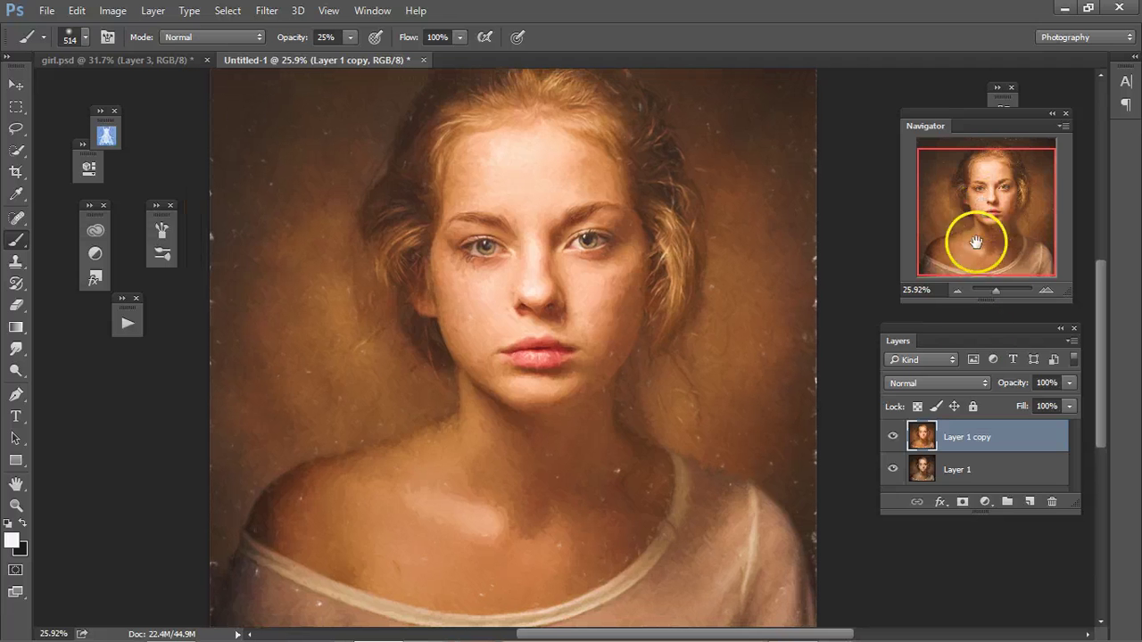
pyautogui.click(963, 503)
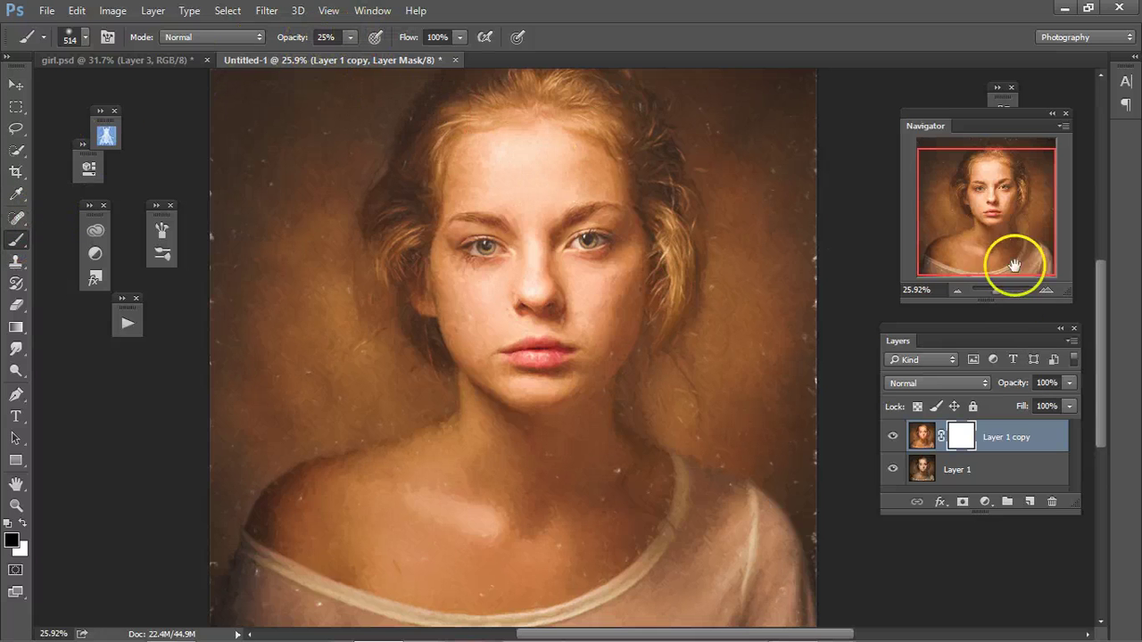
pyautogui.moveTo(998, 287); pyautogui.dragTo(1000, 287)
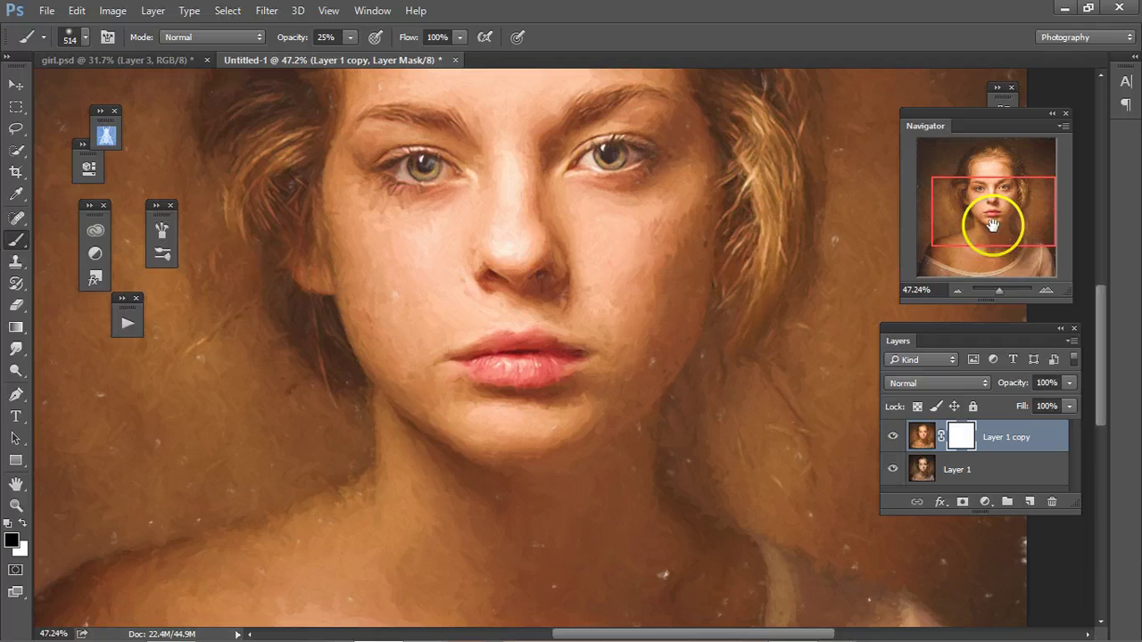
pyautogui.moveTo(989, 224); pyautogui.dragTo(1000, 199)
pyautogui.moveTo(600, 215)
pyautogui.mouseDown()
pyautogui.moveTo(573, 203)
pyautogui.moveTo(593, 150)
pyautogui.mouseUp()
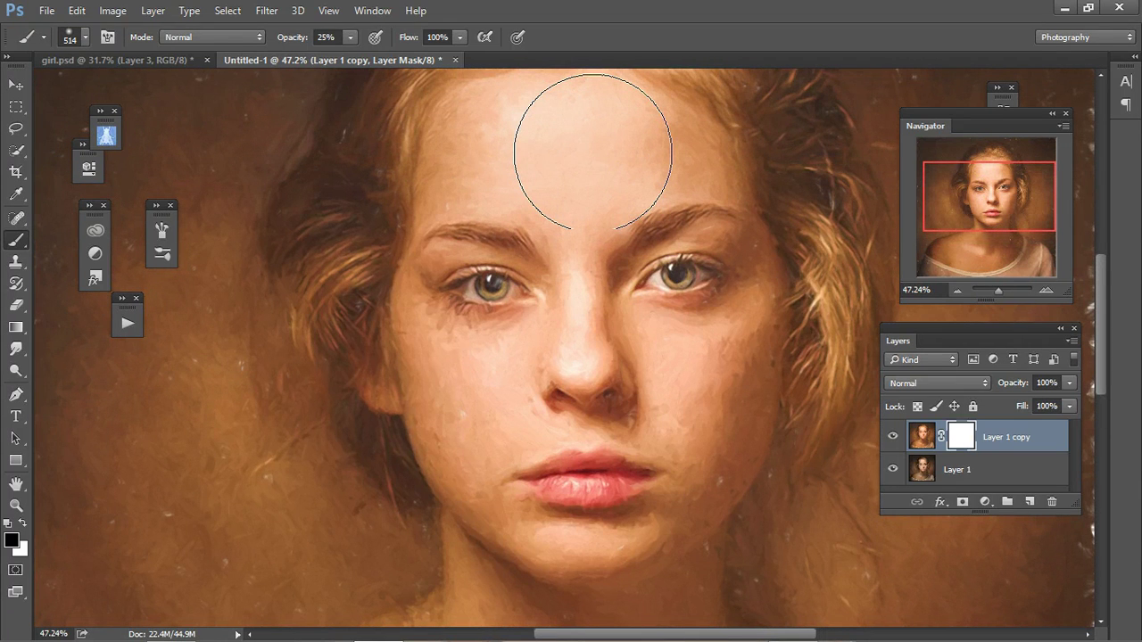
pyautogui.moveTo(675, 142)
pyautogui.mouseDown()
pyautogui.moveTo(467, 135)
pyautogui.moveTo(538, 159)
pyautogui.moveTo(630, 141)
pyautogui.moveTo(678, 149)
pyautogui.moveTo(616, 150)
pyautogui.moveTo(530, 384)
pyautogui.moveTo(513, 377)
pyautogui.moveTo(496, 413)
pyautogui.moveTo(456, 375)
pyautogui.moveTo(483, 413)
pyautogui.moveTo(453, 373)
pyautogui.moveTo(589, 369)
pyautogui.moveTo(673, 328)
pyautogui.moveTo(681, 366)
pyautogui.moveTo(725, 403)
pyautogui.moveTo(734, 390)
pyautogui.moveTo(716, 362)
pyautogui.moveTo(731, 413)
pyautogui.moveTo(673, 498)
pyautogui.moveTo(668, 525)
pyautogui.moveTo(498, 508)
pyautogui.moveTo(483, 491)
pyautogui.moveTo(536, 525)
pyautogui.moveTo(737, 339)
pyautogui.mouseUp()
# - Paint the mask over the neck and below the jaw, then check the face at several zooms
pyautogui.moveTo(984, 150)
pyautogui.mouseDown()
pyautogui.moveTo(971, 216)
pyautogui.moveTo(984, 191)
pyautogui.moveTo(992, 246)
pyautogui.mouseUp()
pyautogui.click(543, 350)
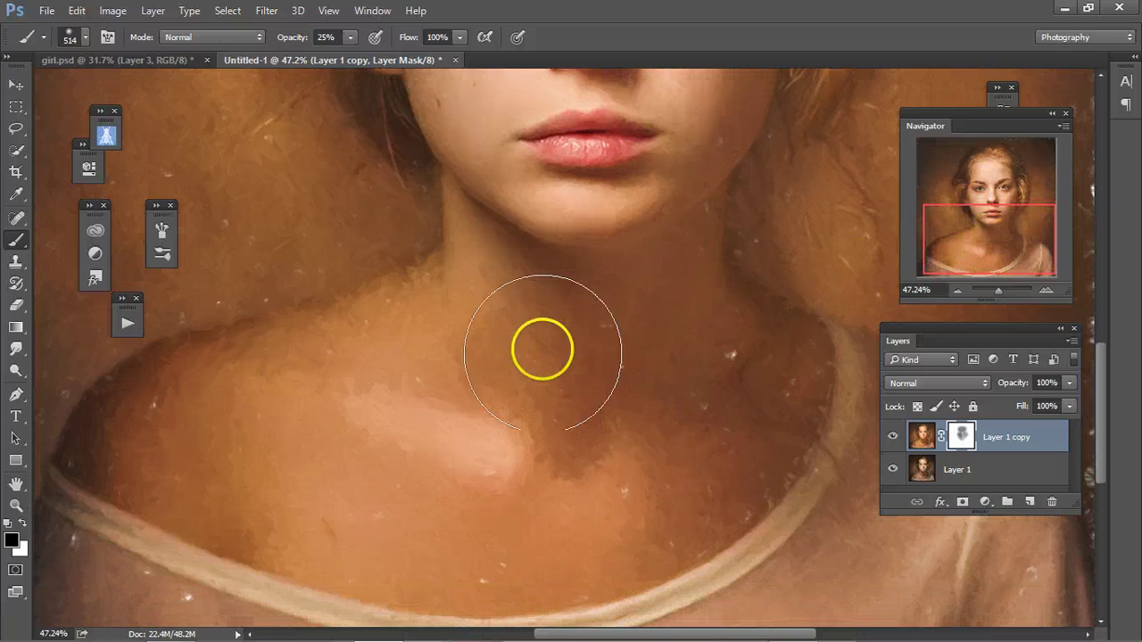
pyautogui.moveTo(542, 350); pyautogui.dragTo(657, 276)
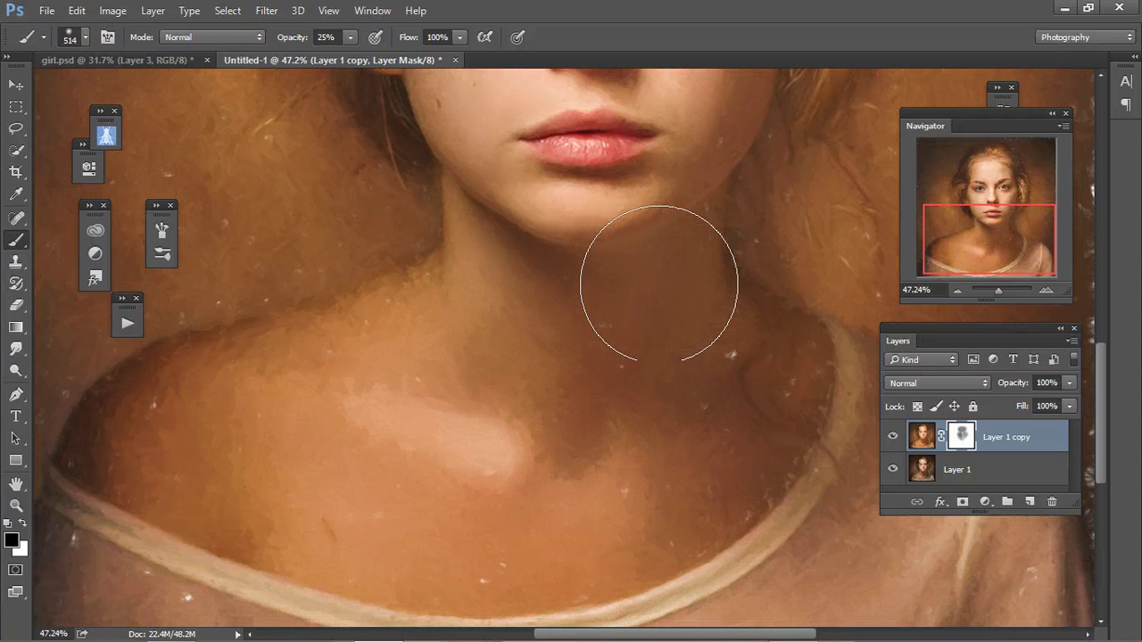
pyautogui.moveTo(481, 294)
pyautogui.mouseDown()
pyautogui.moveTo(673, 312)
pyautogui.moveTo(786, 339)
pyautogui.moveTo(756, 335)
pyautogui.moveTo(848, 337)
pyautogui.mouseUp()
pyautogui.click(1114, 112)
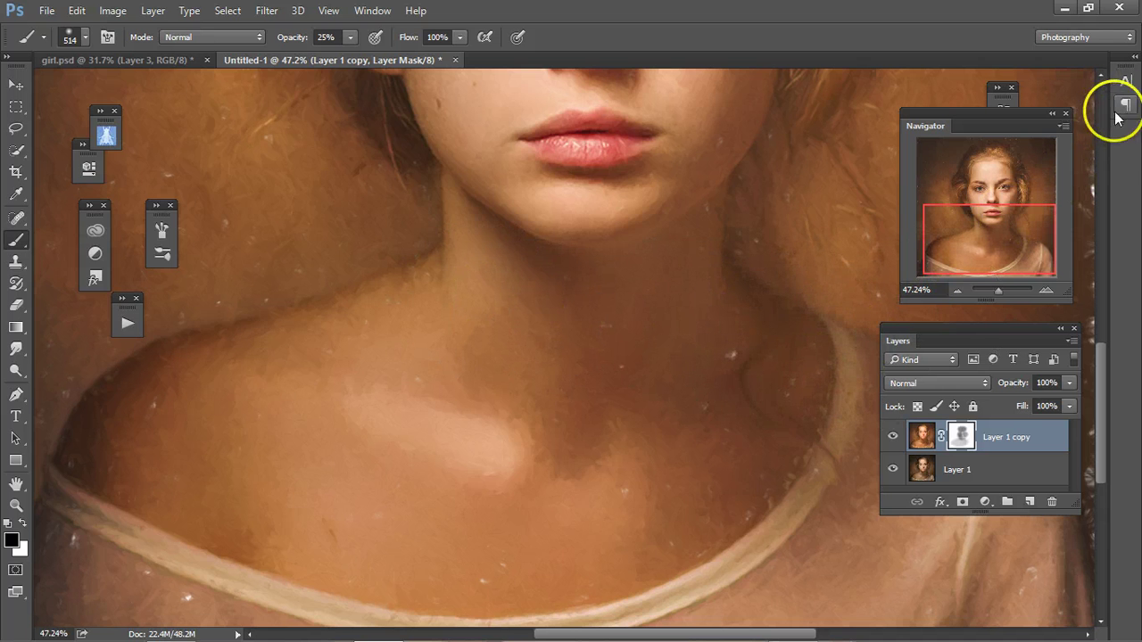
pyautogui.moveTo(964, 222); pyautogui.dragTo(974, 140)
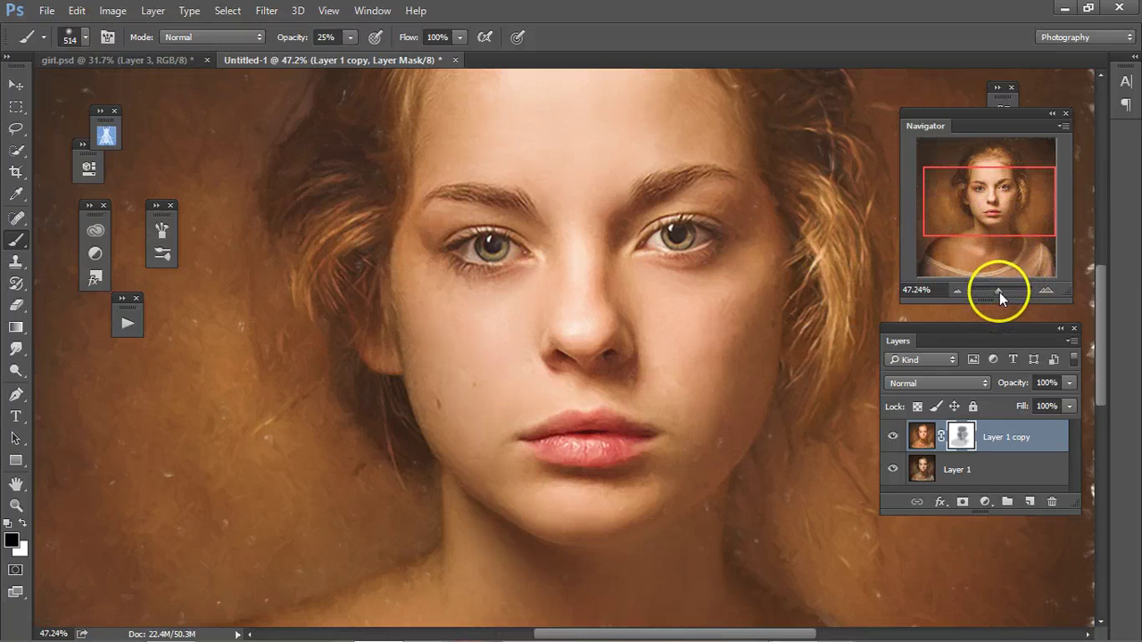
pyautogui.moveTo(999, 291); pyautogui.dragTo(996, 289)
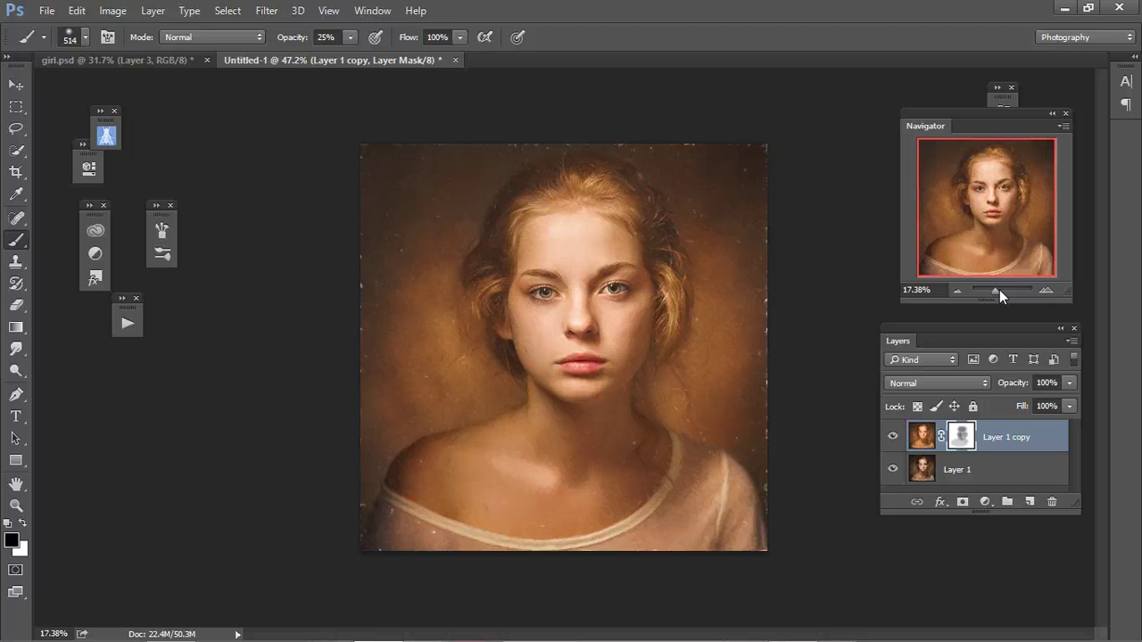
pyautogui.click(999, 289)
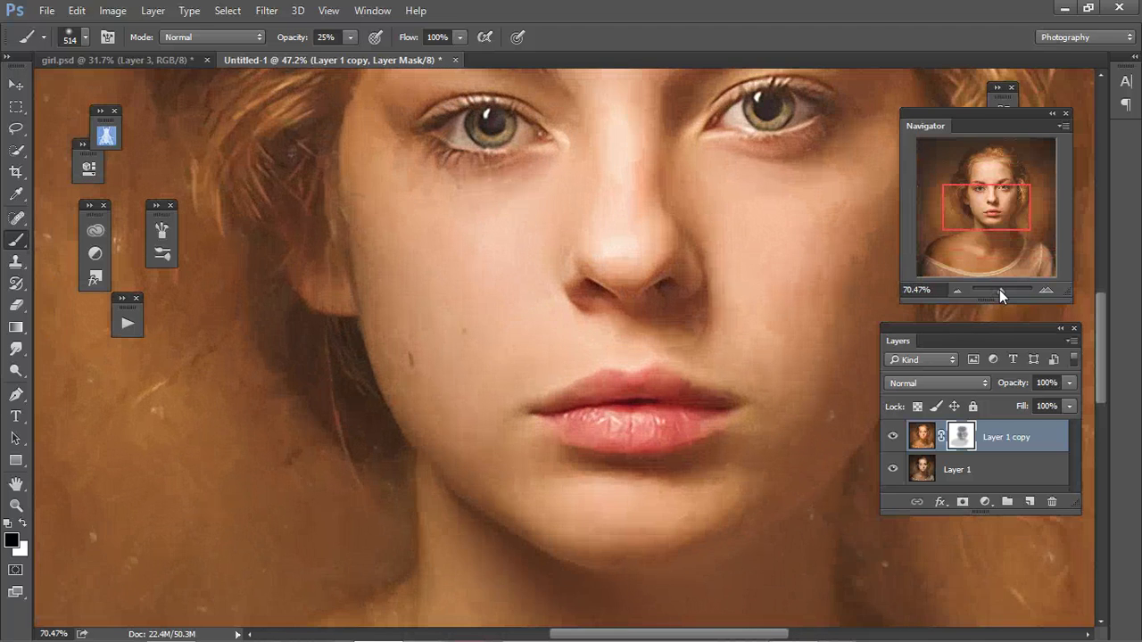
pyautogui.moveTo(1000, 290); pyautogui.dragTo(996, 290)
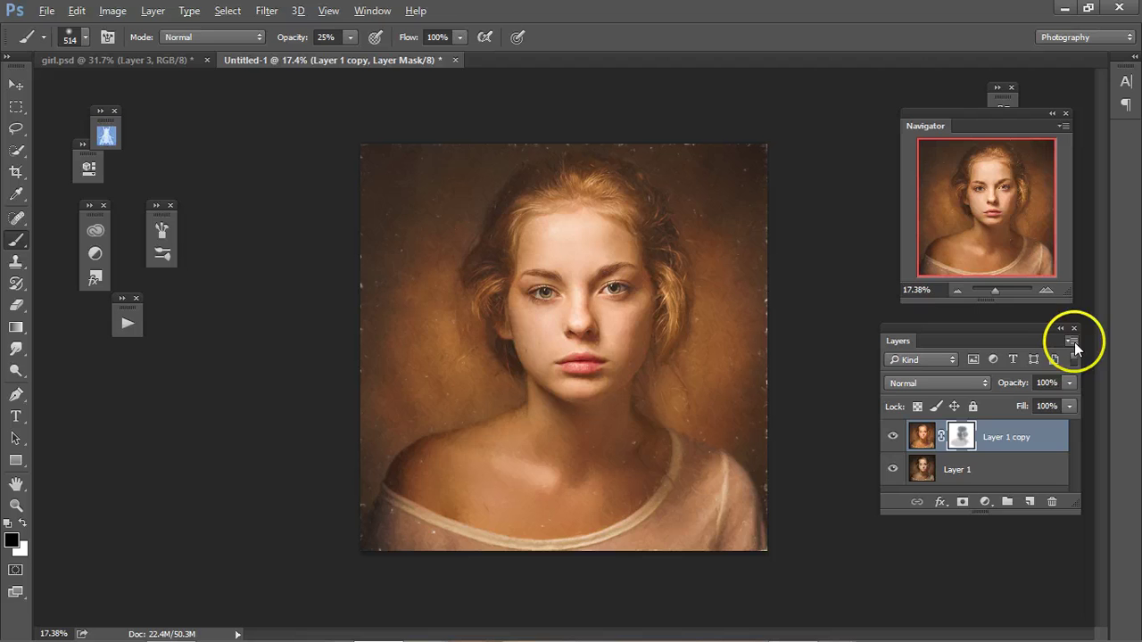
# - Stamp all visible layers into a new Layer 2, then close girl.psd
pyautogui.click(1071, 342)
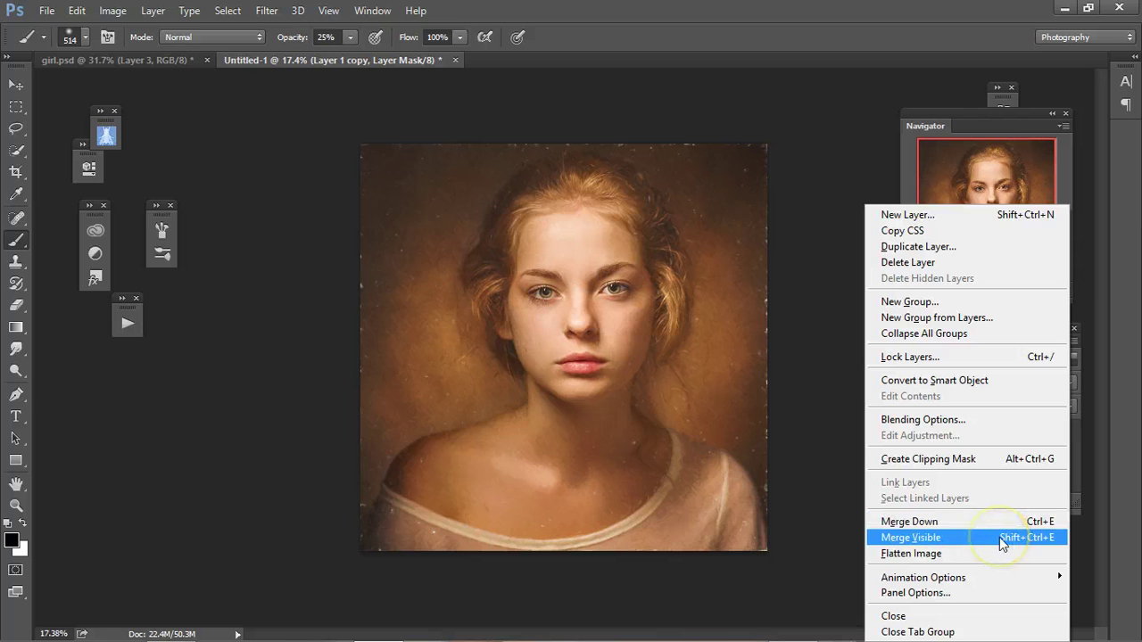
pyautogui.press('Escape')
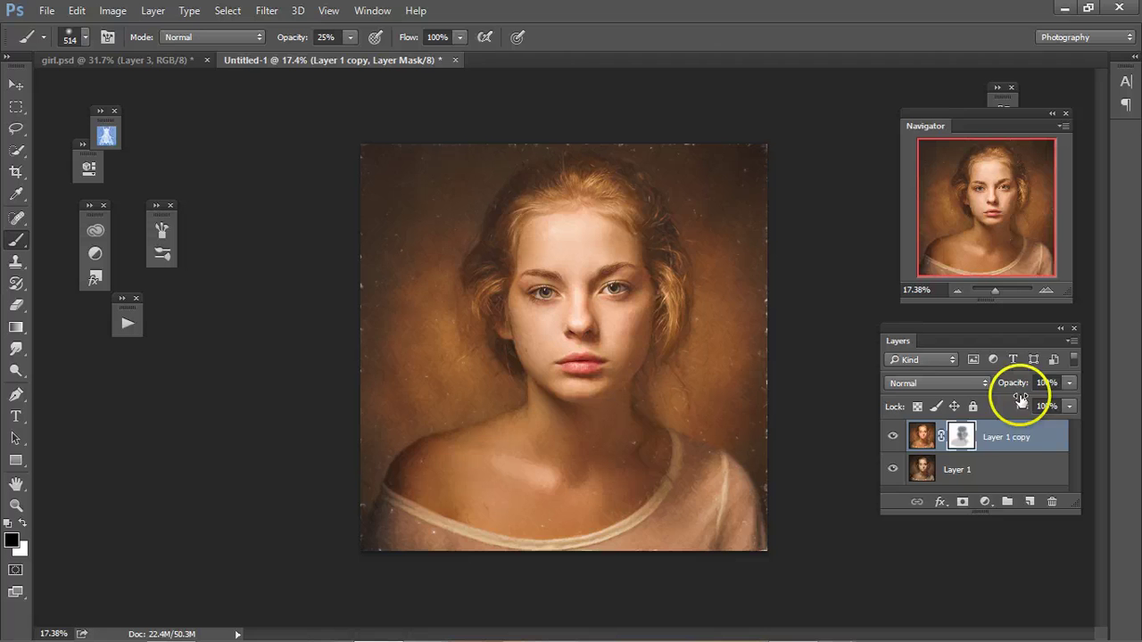
pyautogui.press('x')
pyautogui.hotkey('ctrl', 'shift', 'alt', 'n')
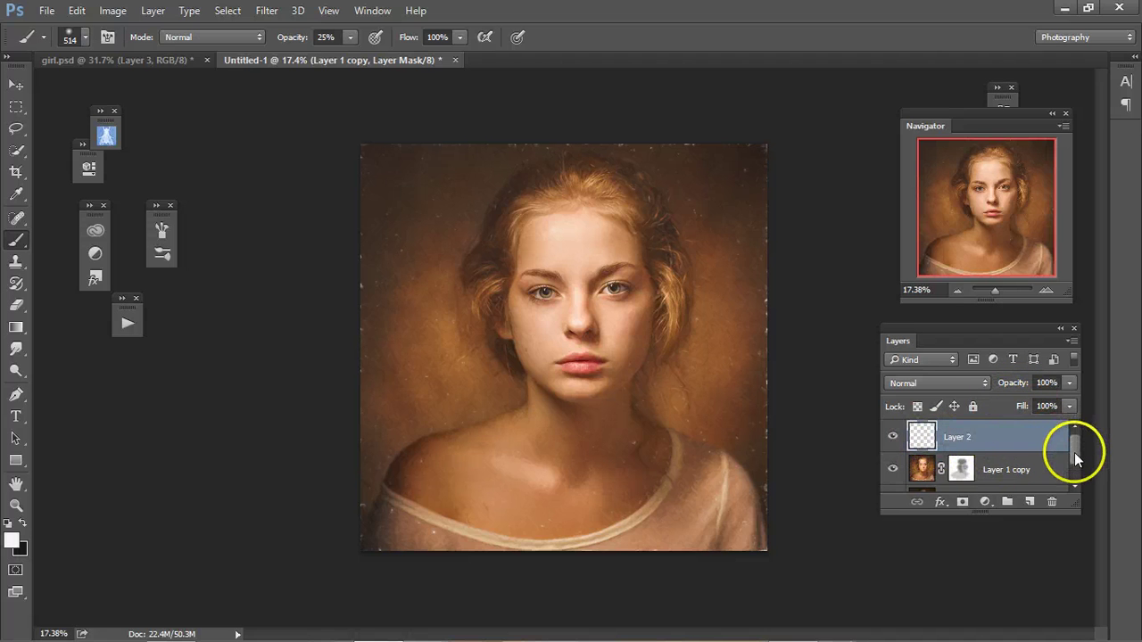
pyautogui.hotkey('ctrl', 'shift', 'alt', 'e')
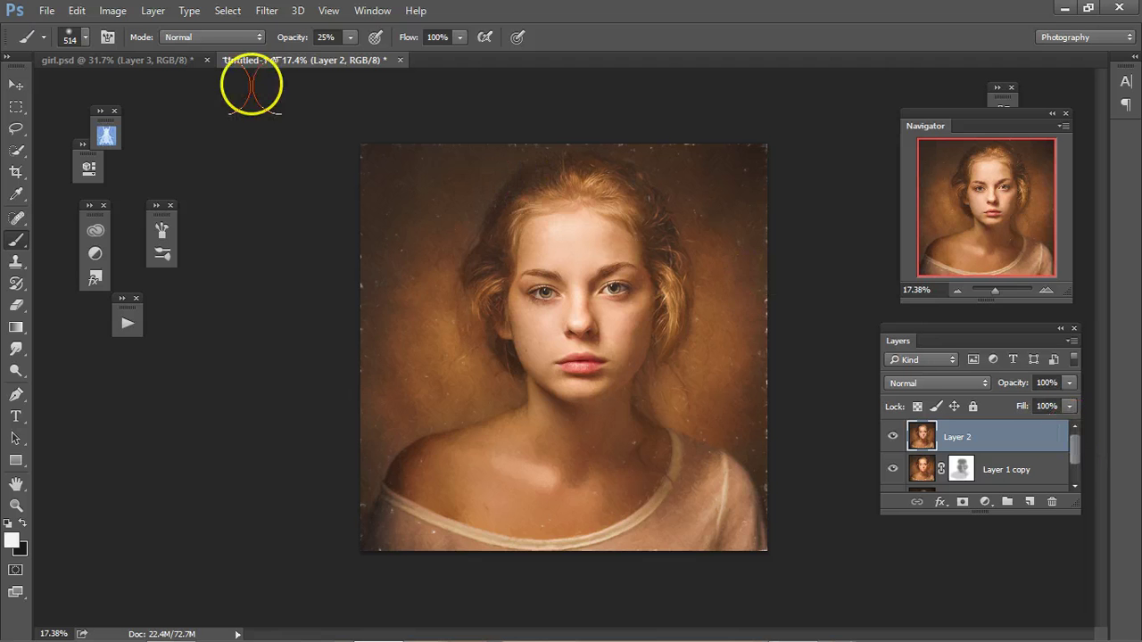
pyautogui.click(206, 61)
# - Discard girl.psd's unsaved changes and start a Blur Gallery Iris Blur on Layer 2
pyautogui.click(573, 261)
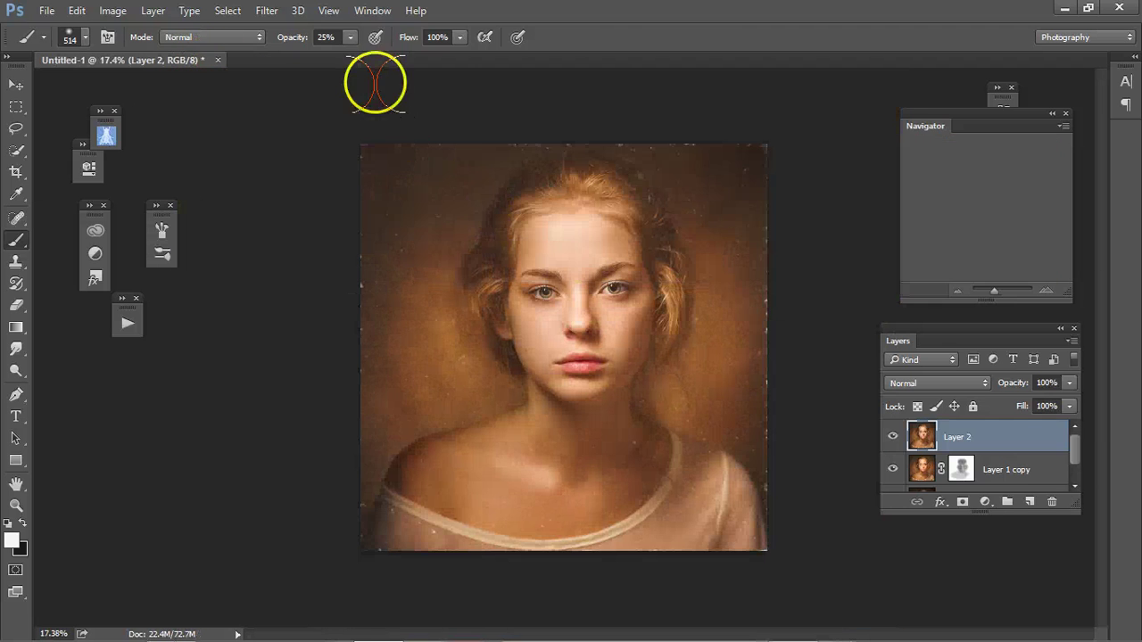
pyautogui.click(263, 11)
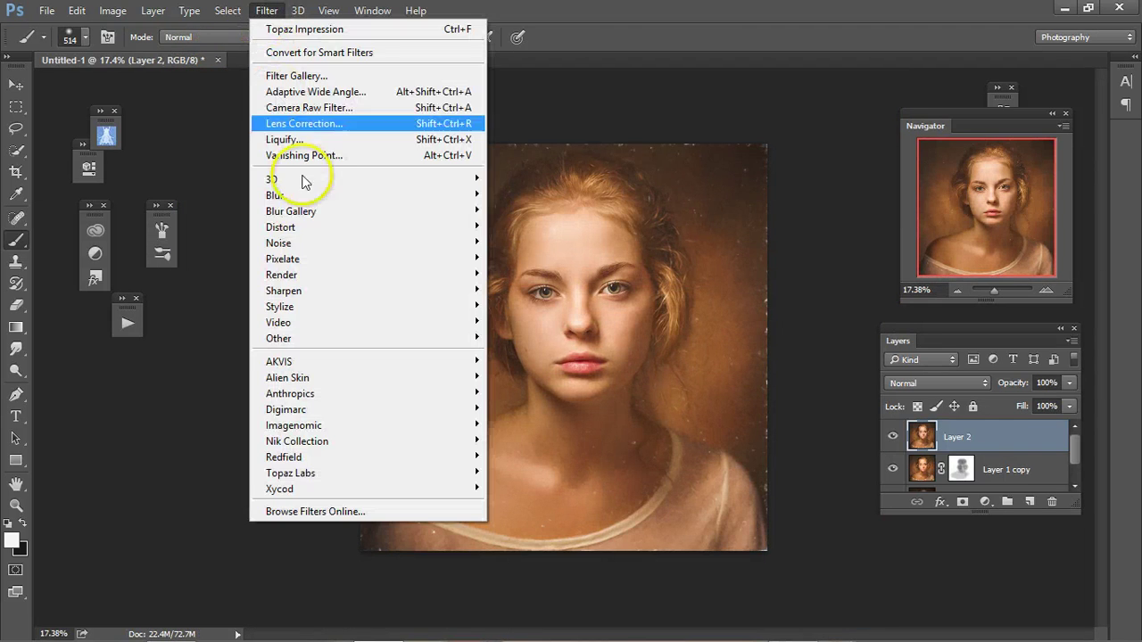
pyautogui.moveTo(310, 220)
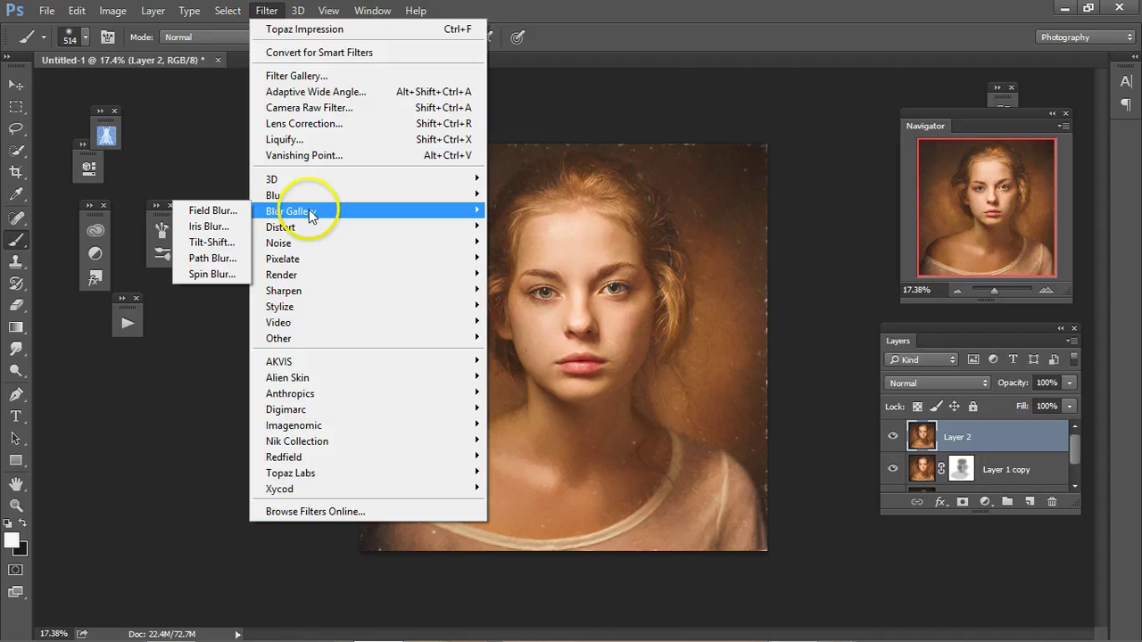
pyautogui.click(228, 228)
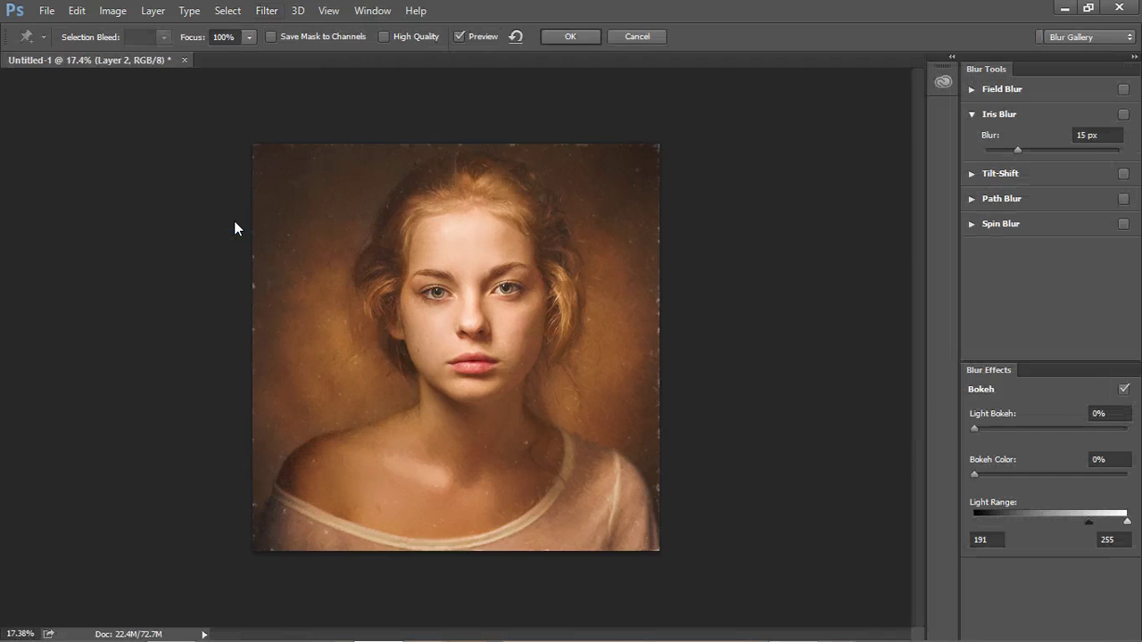
# - Shape the 15 px iris blur into a tall oval centred on the face and apply it
pyautogui.click(686, 143)
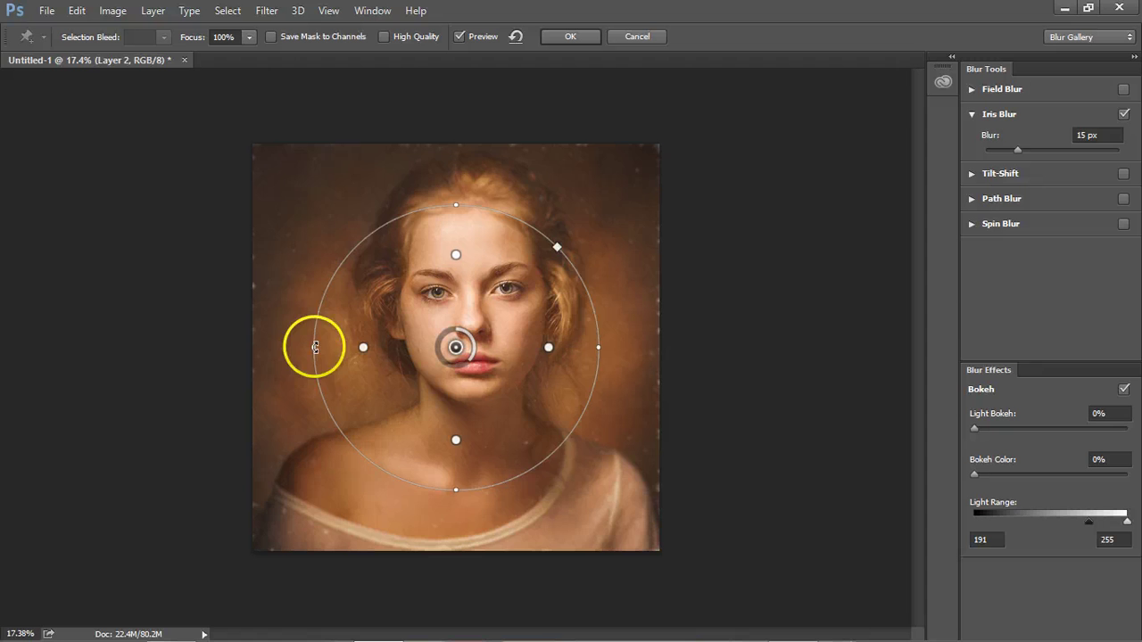
pyautogui.moveTo(315, 348); pyautogui.dragTo(370, 348)
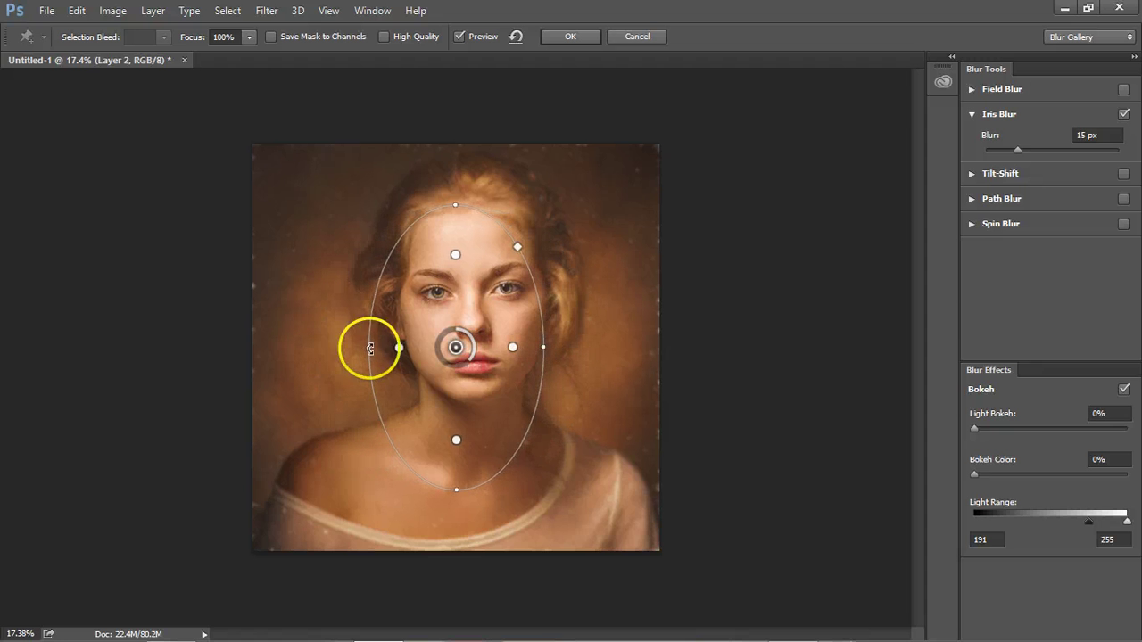
pyautogui.moveTo(421, 307)
pyautogui.mouseDown()
pyautogui.moveTo(466, 259)
pyautogui.moveTo(440, 255)
pyautogui.moveTo(423, 307)
pyautogui.mouseUp()
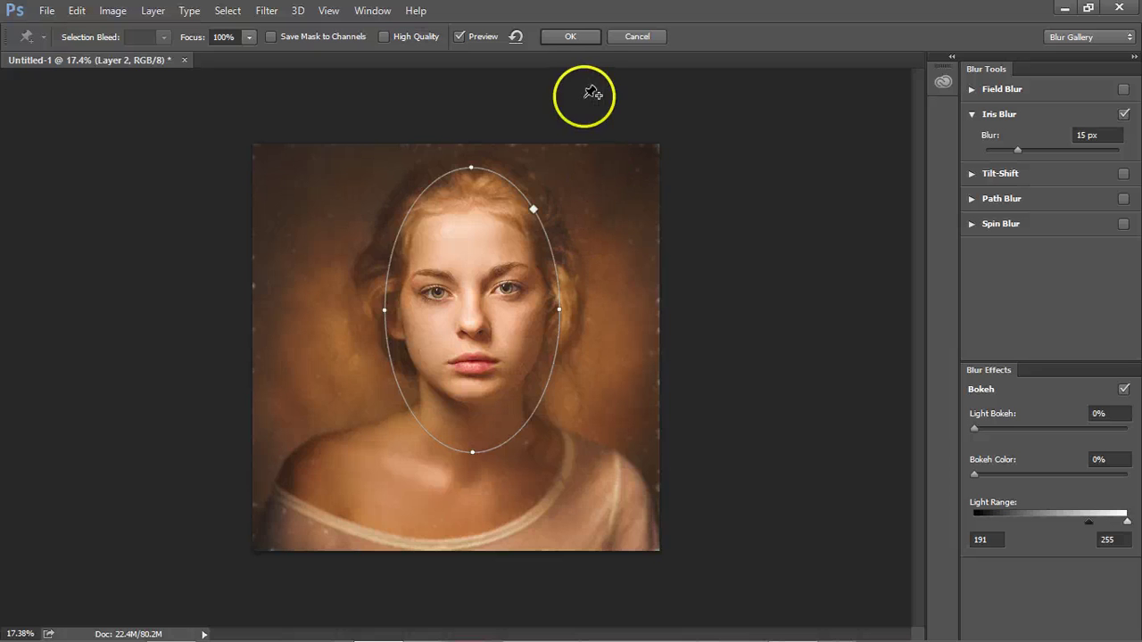
pyautogui.click(571, 38)
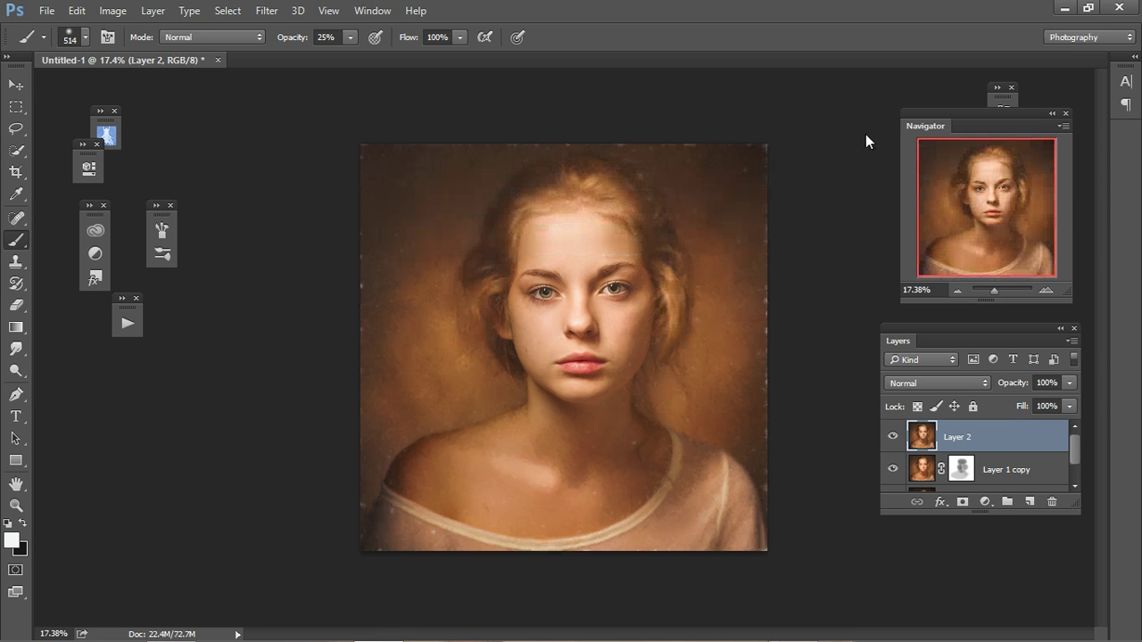
# - Lower Layer 2's opacity to 52% so the blurred copy blends with the painted layers beneath
pyautogui.click(994, 289)
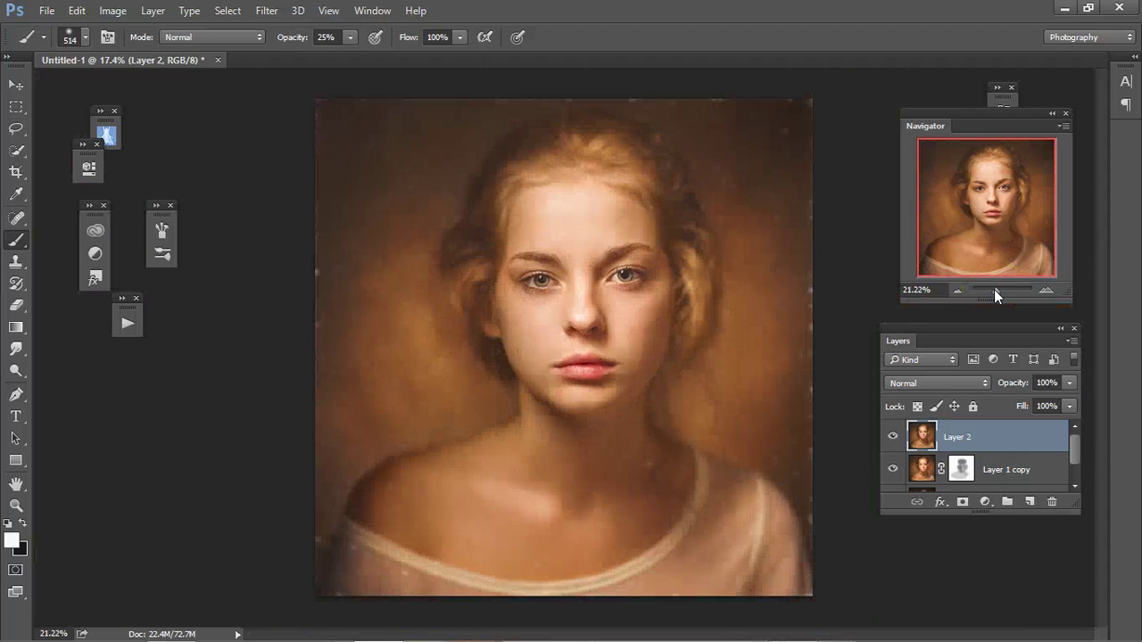
pyautogui.click(994, 291)
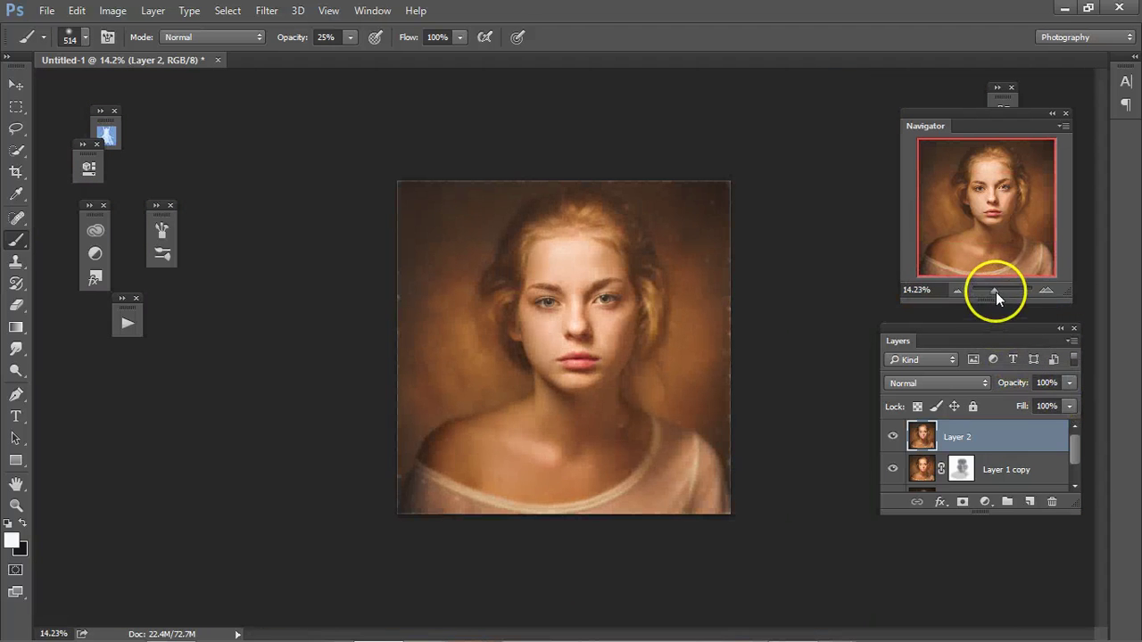
pyautogui.click(994, 291)
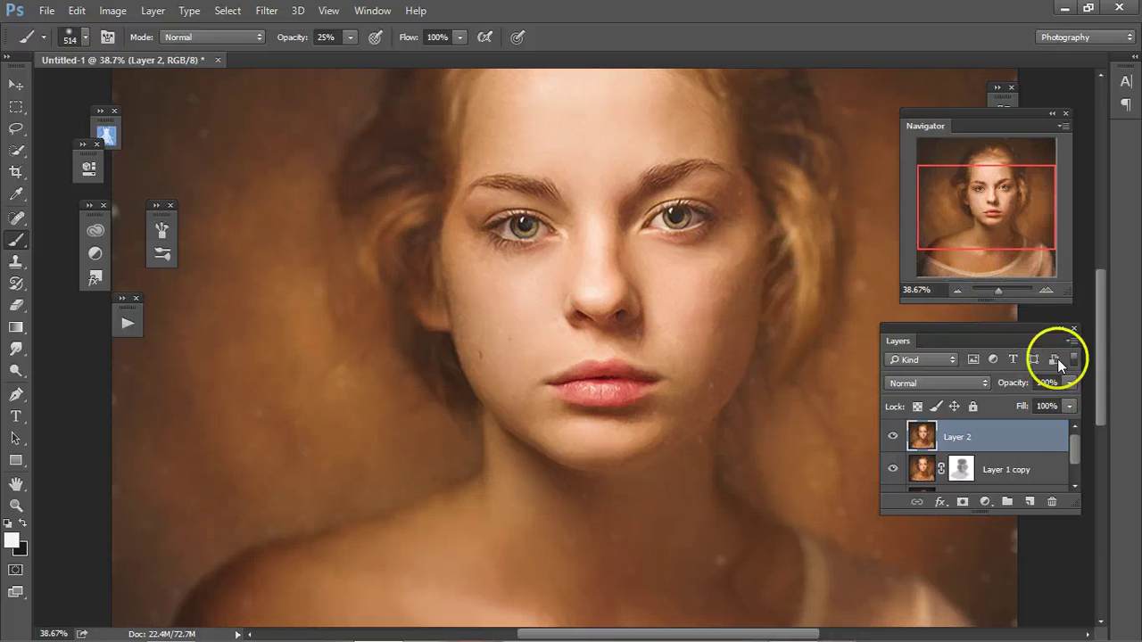
pyautogui.click(1073, 383)
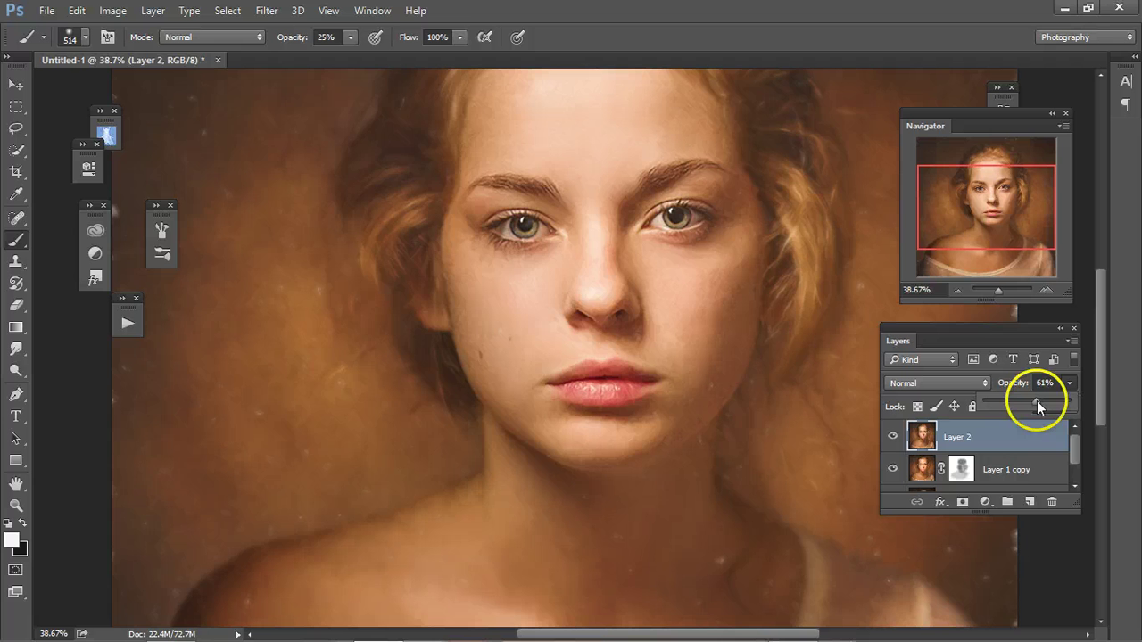
pyautogui.click(1000, 290)
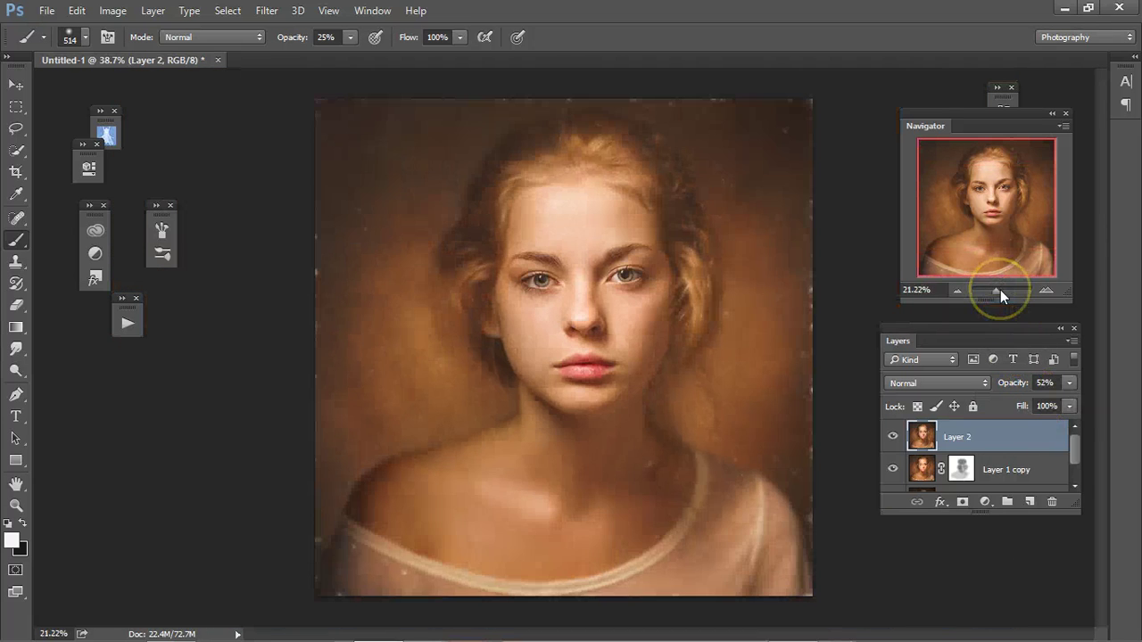
pyautogui.moveTo(1000, 290); pyautogui.dragTo(1007, 293)
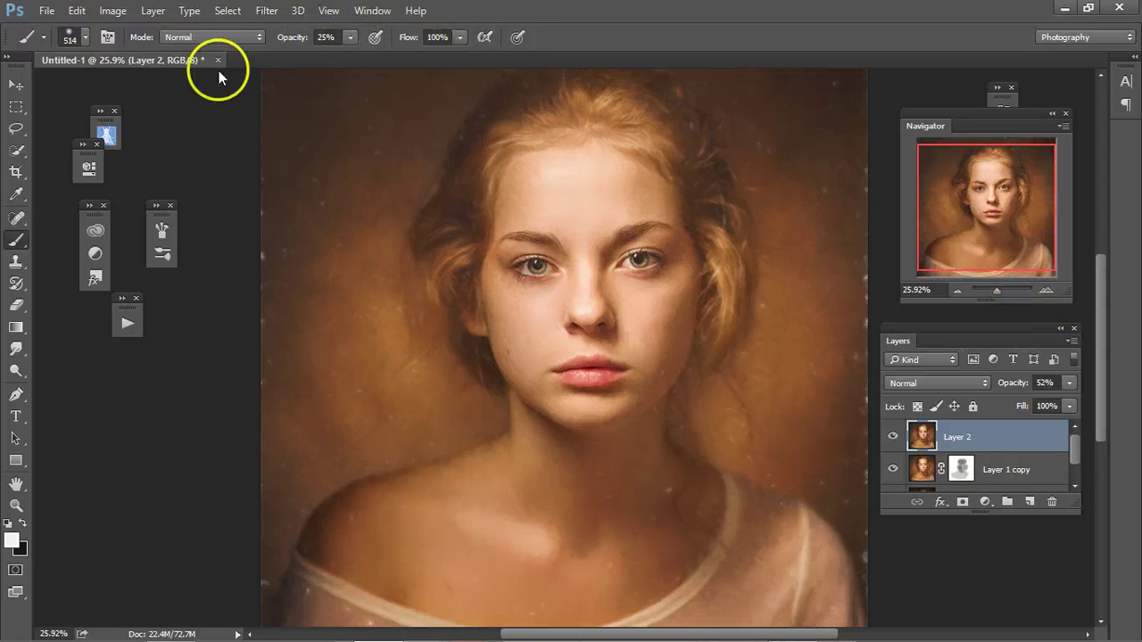
# - Open the Adobe Paper Texture panel and preview several paper texture thumbnails
pyautogui.click(107, 134)
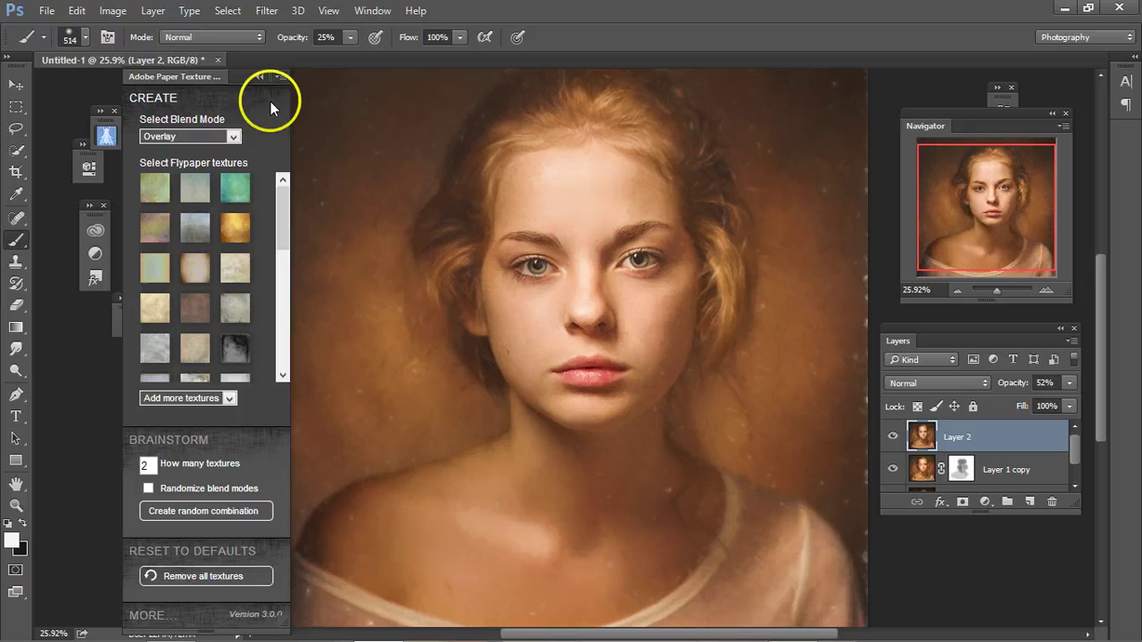
pyautogui.moveTo(280, 199); pyautogui.dragTo(278, 332)
pyautogui.click(235, 248)
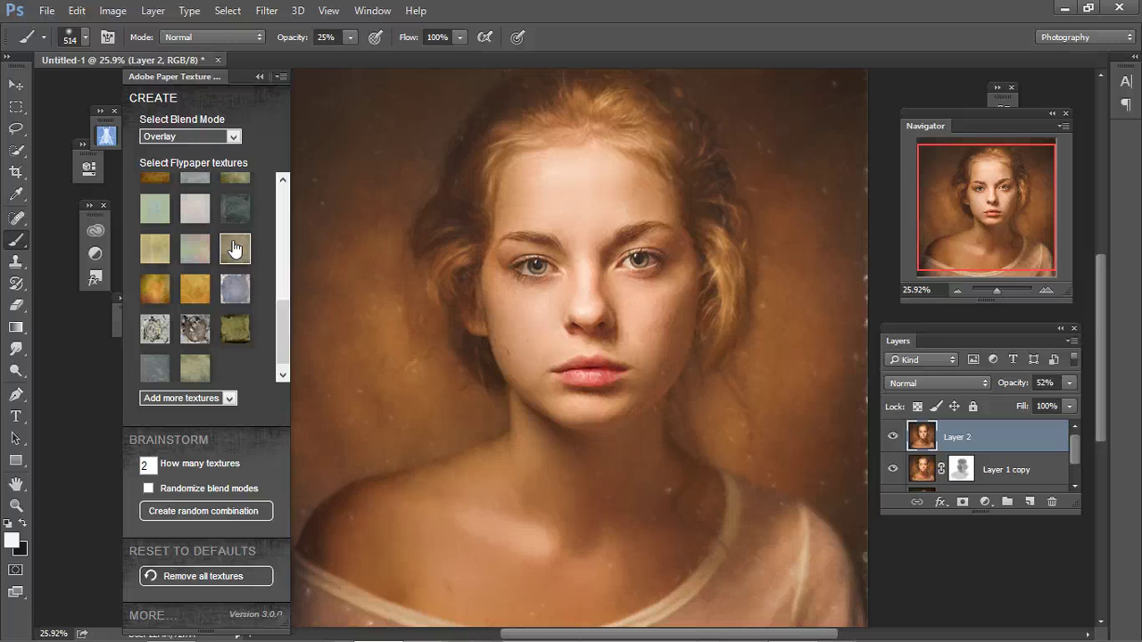
pyautogui.click(229, 217)
pyautogui.click(153, 184)
pyautogui.click(149, 247)
pyautogui.click(251, 245)
pyautogui.click(156, 193)
# - Apply the grey Raw_Linen texture in Overlay mode and collapse the texture panel
pyautogui.moveTo(288, 325); pyautogui.dragTo(282, 346)
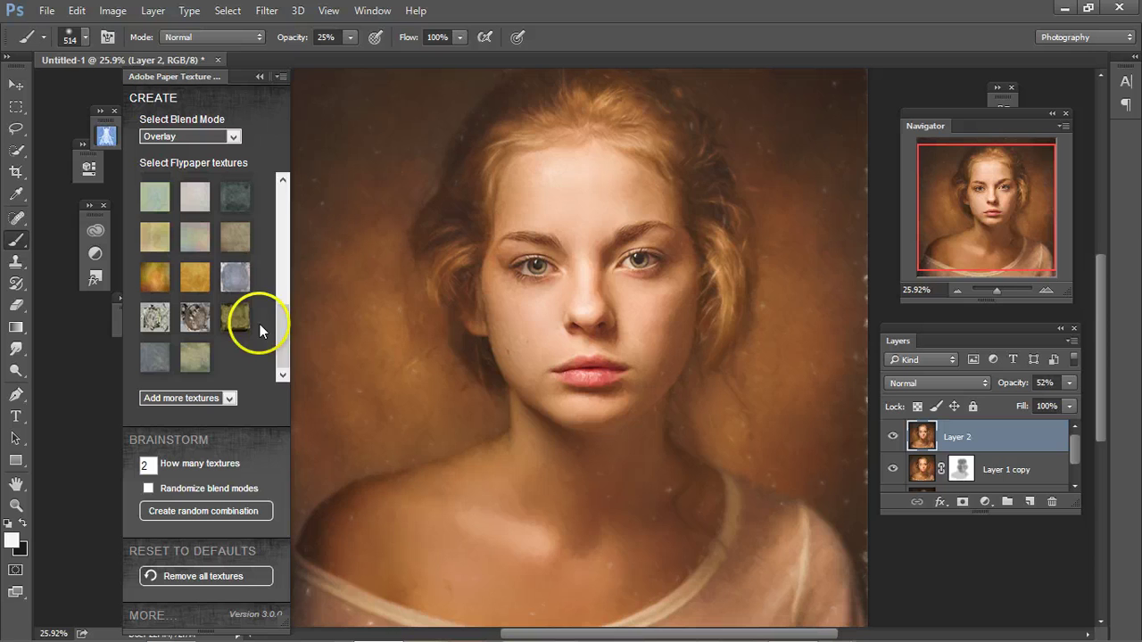
pyautogui.scroll(1, 267, 335)
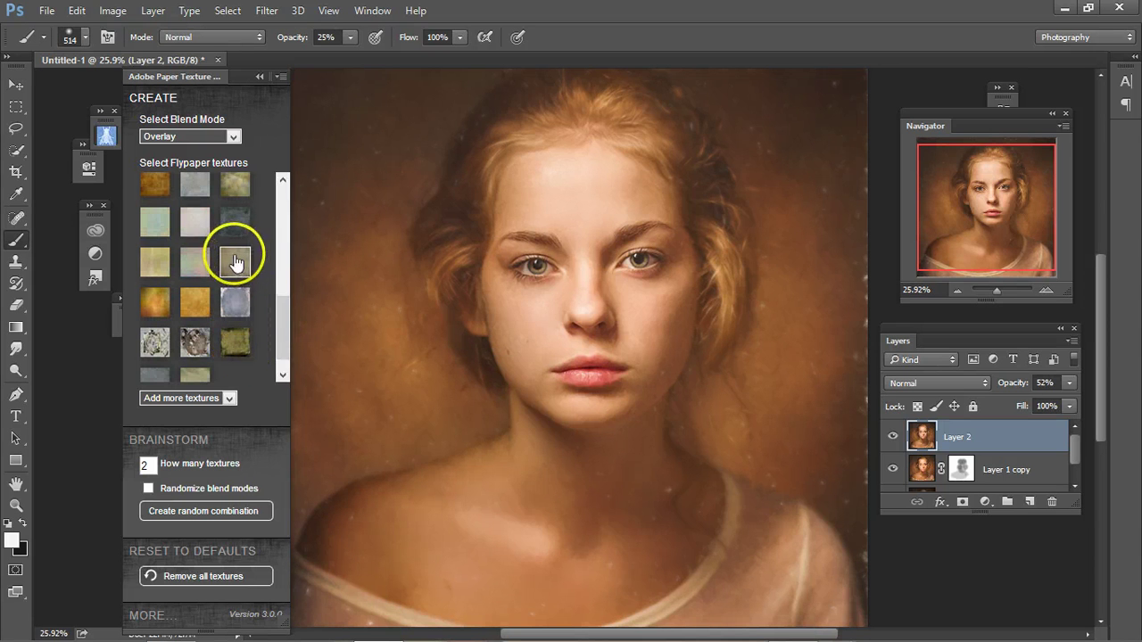
pyautogui.click(232, 259)
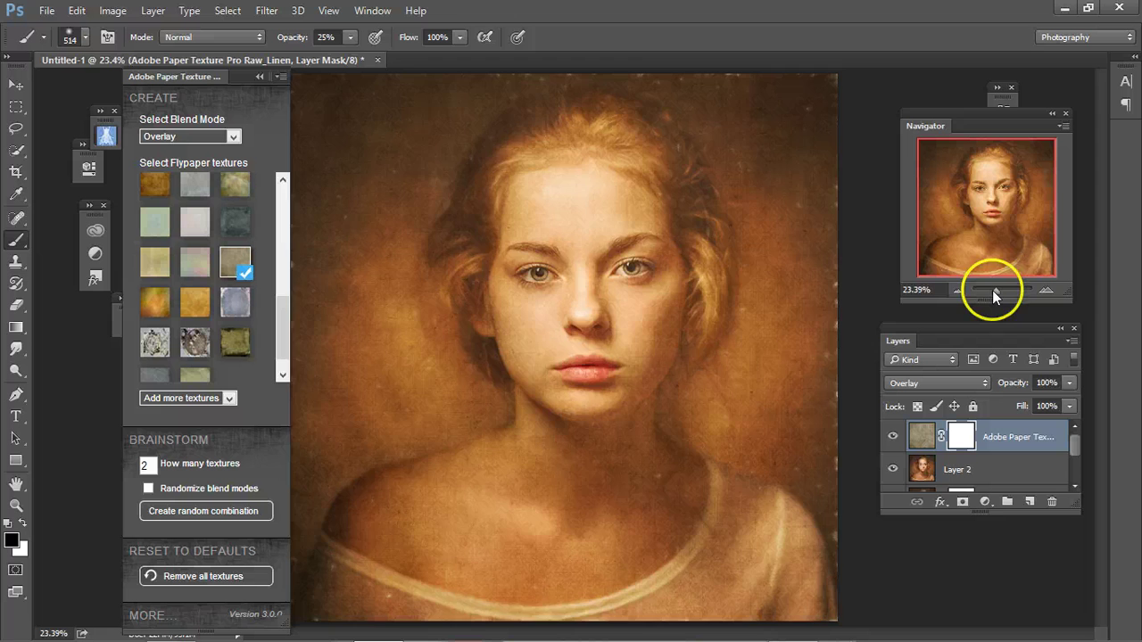
pyautogui.moveTo(995, 290); pyautogui.dragTo(996, 290)
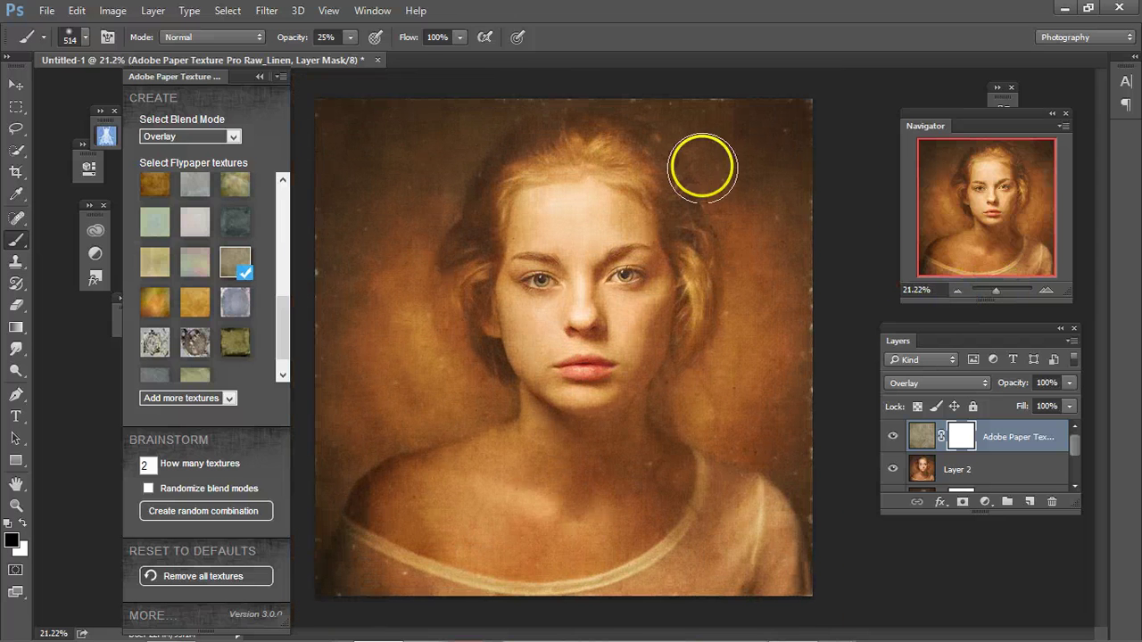
pyautogui.click(260, 78)
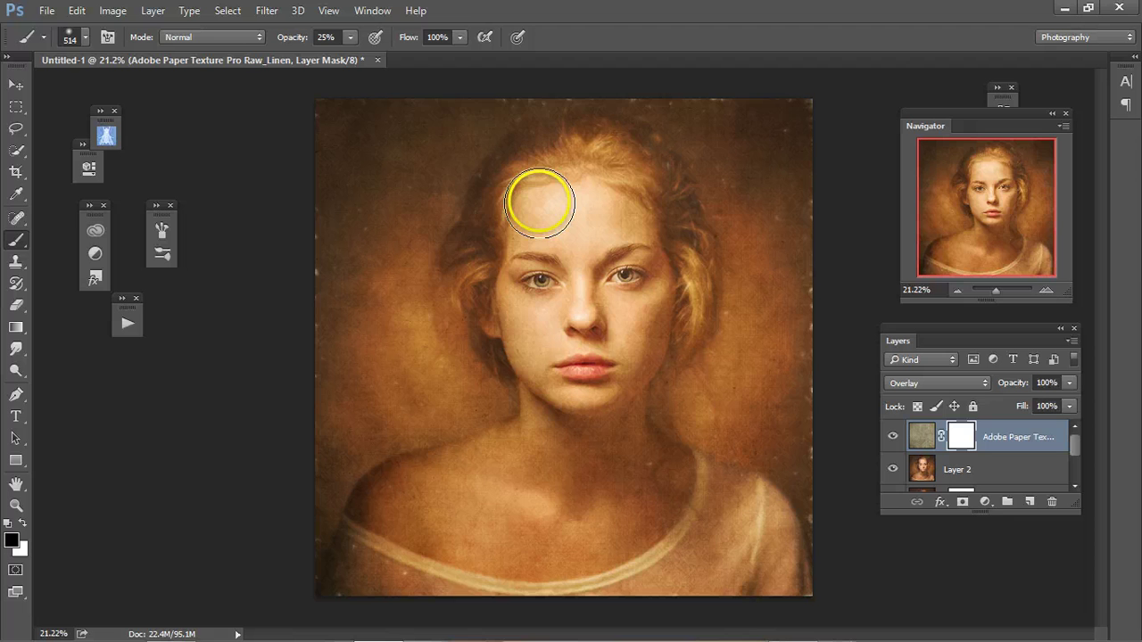
# - Paint black on the Raw_Linen mask over the forehead, lower face and neck to remove the grain
pyautogui.click(540, 204)
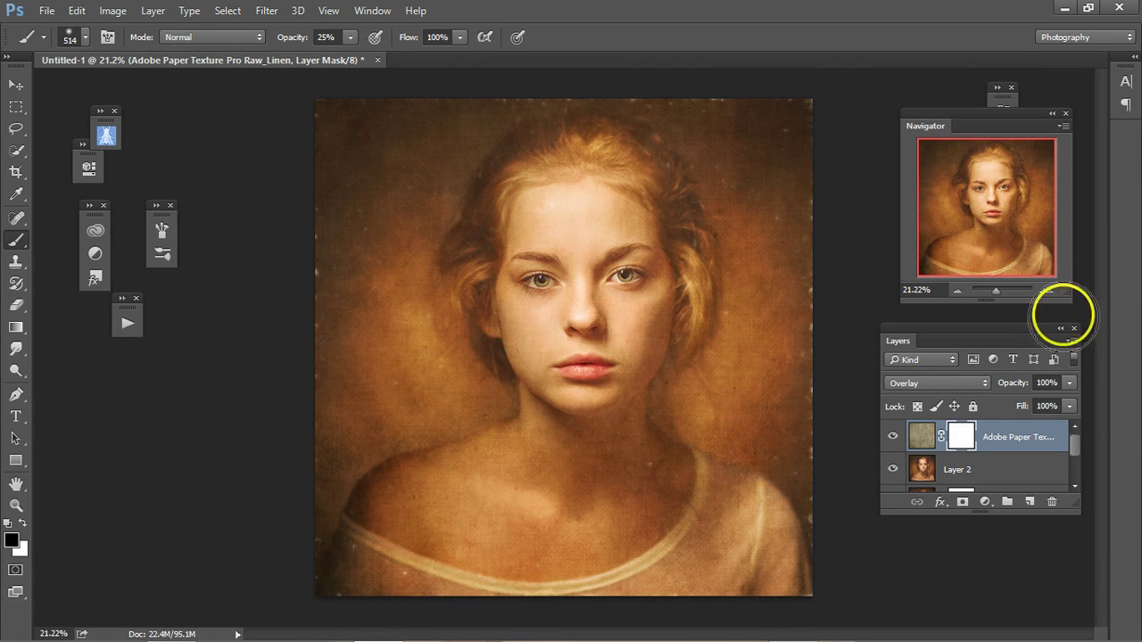
pyautogui.moveTo(994, 288); pyautogui.dragTo(998, 250)
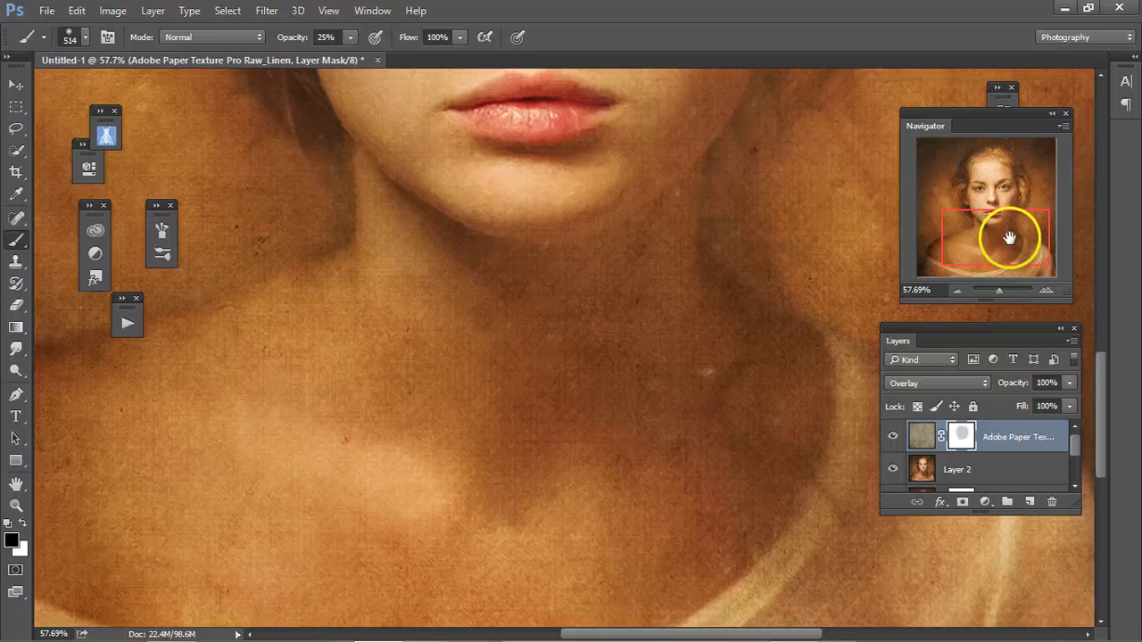
pyautogui.moveTo(695, 276); pyautogui.dragTo(650, 294)
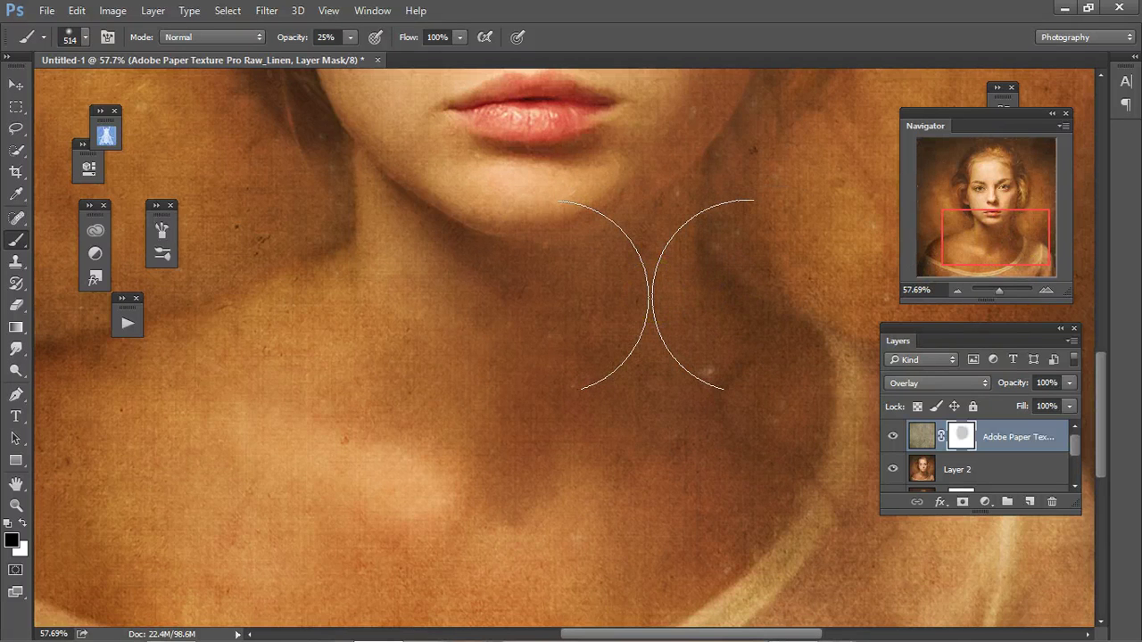
pyautogui.moveTo(234, 375)
pyautogui.mouseDown()
pyautogui.moveTo(258, 294)
pyautogui.moveTo(233, 364)
pyautogui.moveTo(188, 428)
pyautogui.moveTo(135, 437)
pyautogui.moveTo(318, 437)
pyautogui.moveTo(887, 256)
pyautogui.mouseUp()
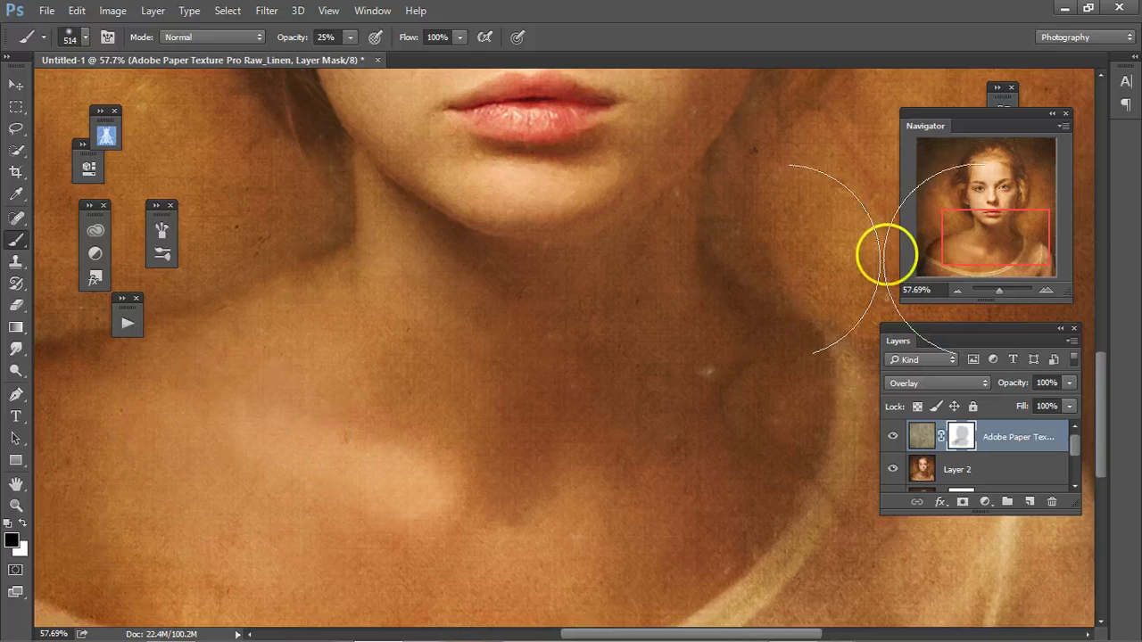
pyautogui.moveTo(982, 235); pyautogui.dragTo(997, 209)
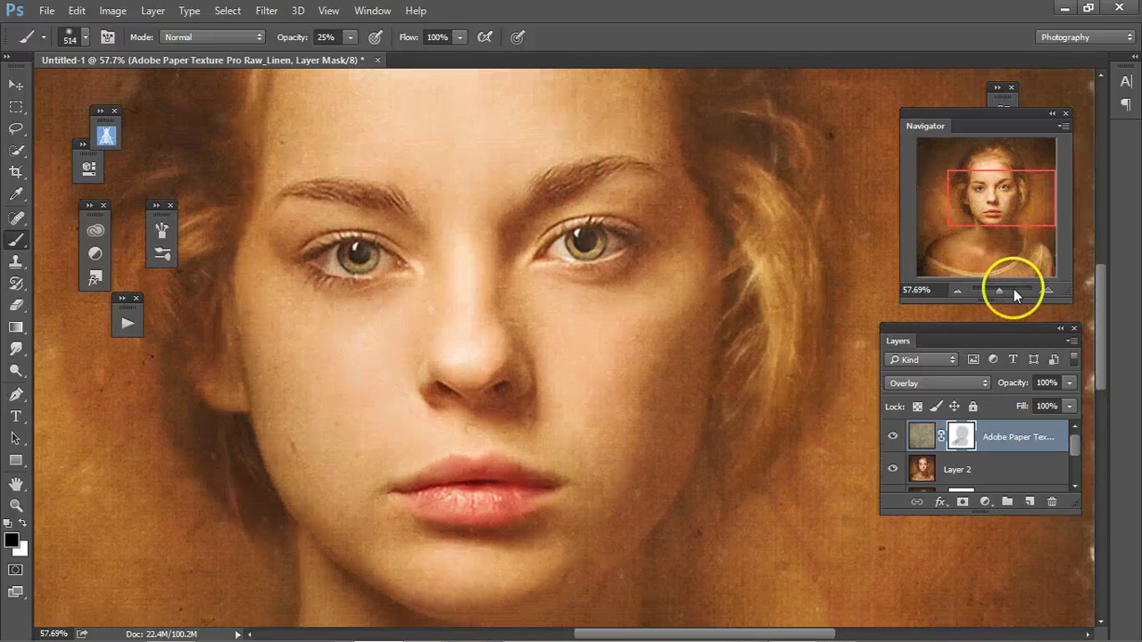
pyautogui.moveTo(995, 289); pyautogui.dragTo(997, 292)
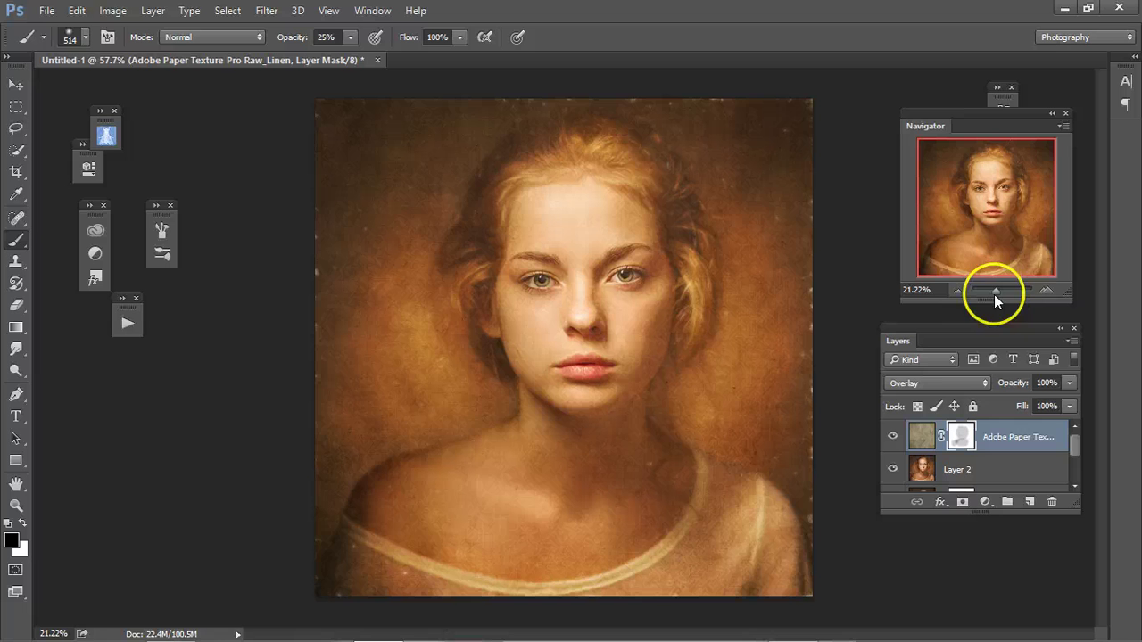